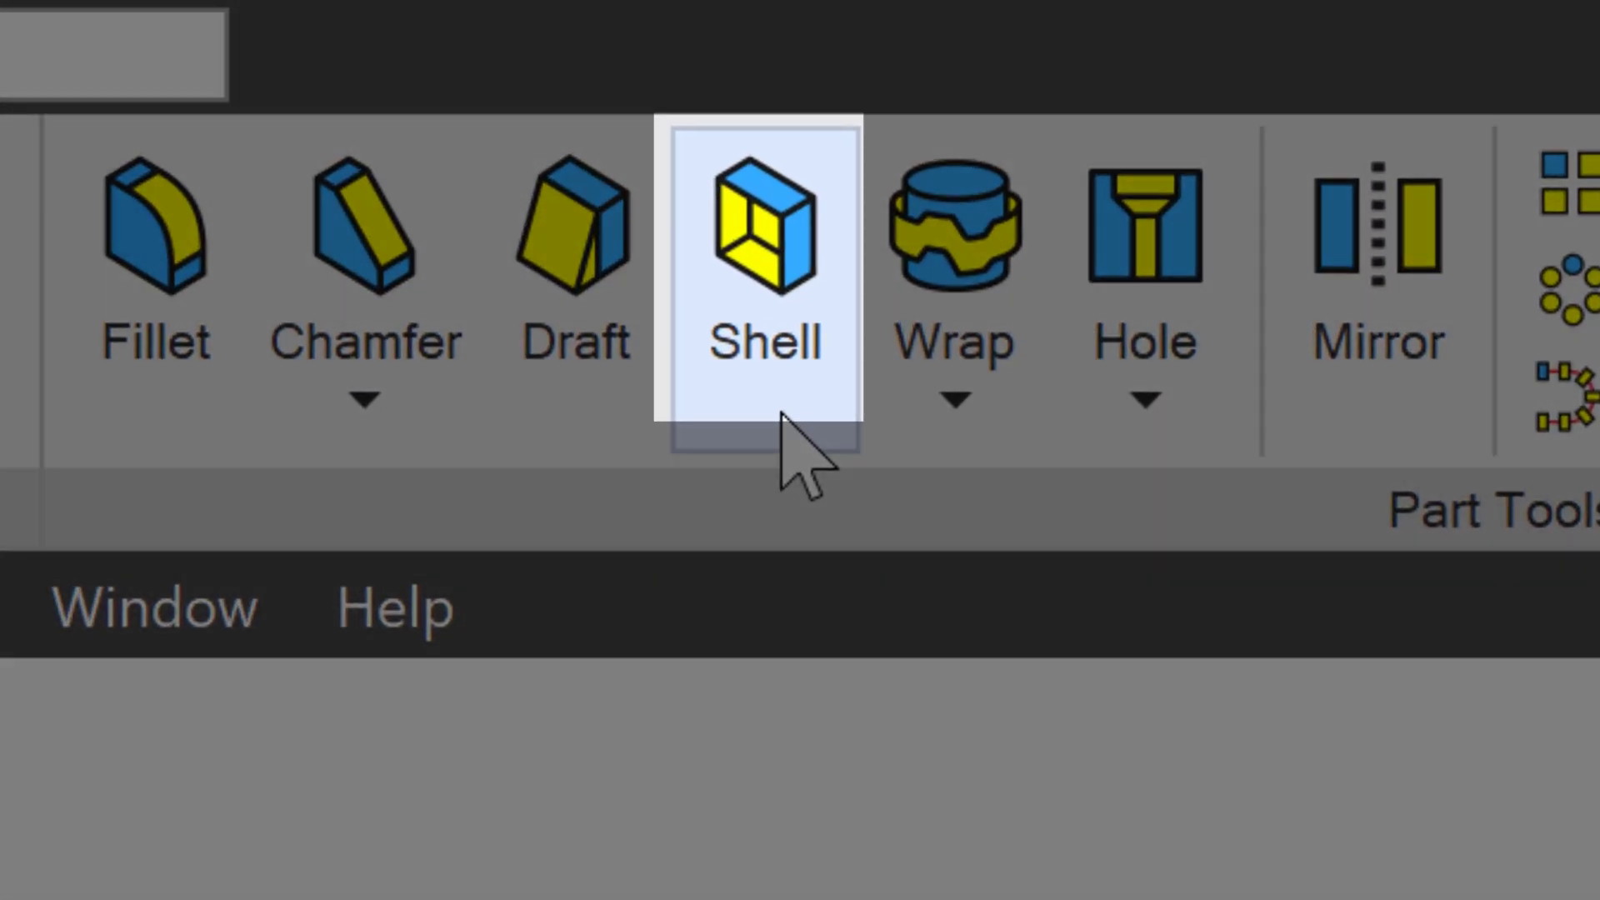
Start a Shell with a standard thickness of .200" and choose the circular end face for removal.
left_click(621, 93)
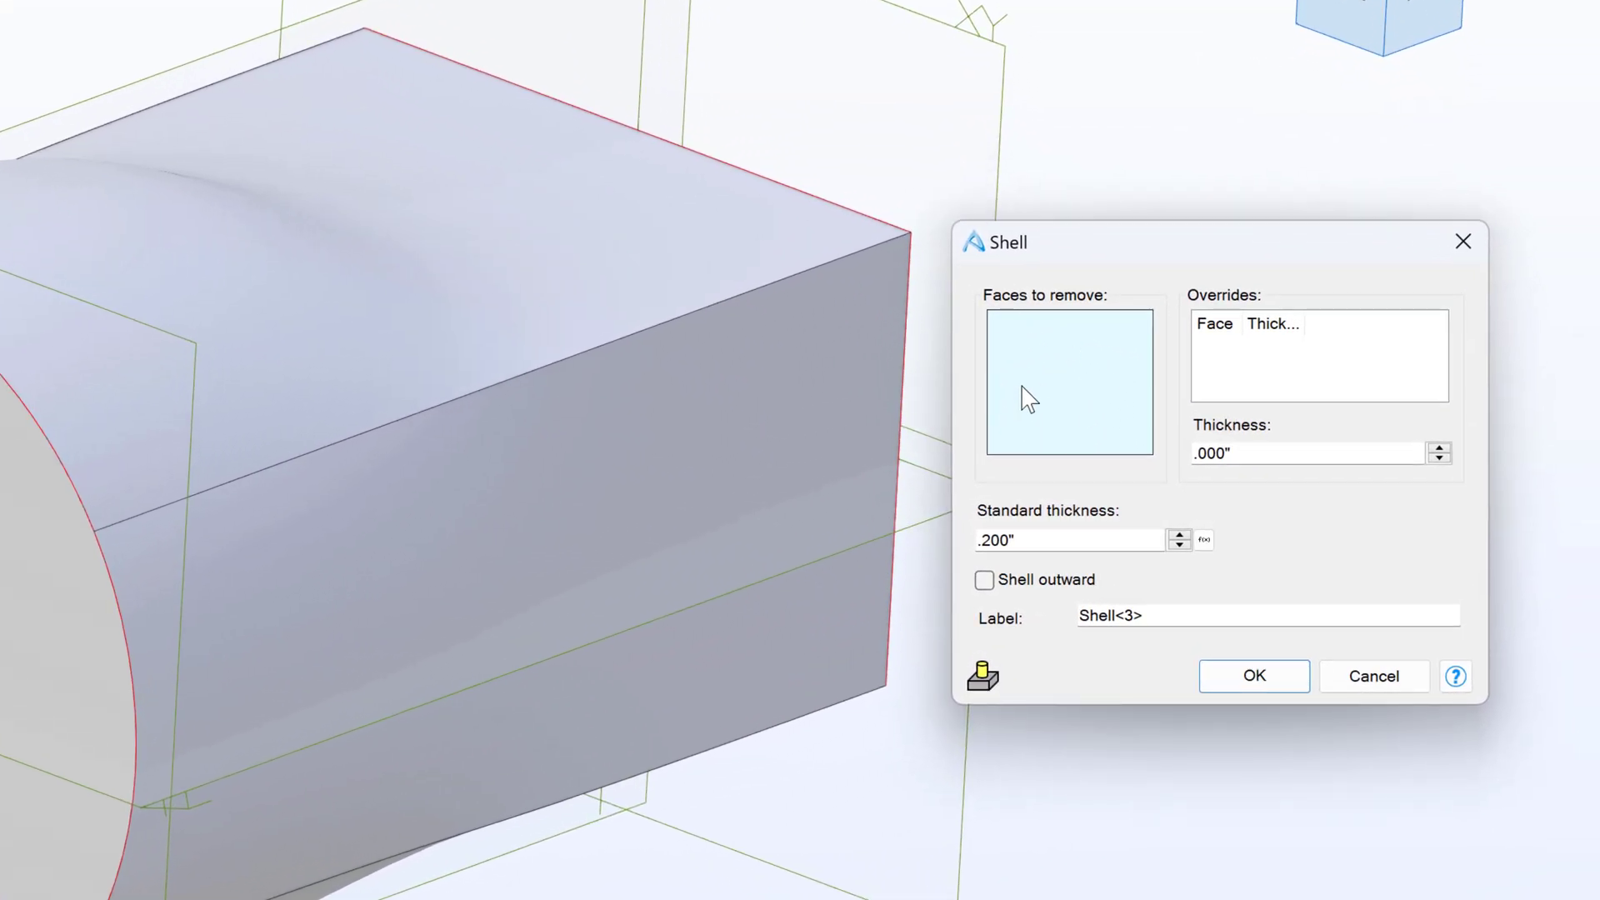
left_click_drag(1043, 539, 938, 529)
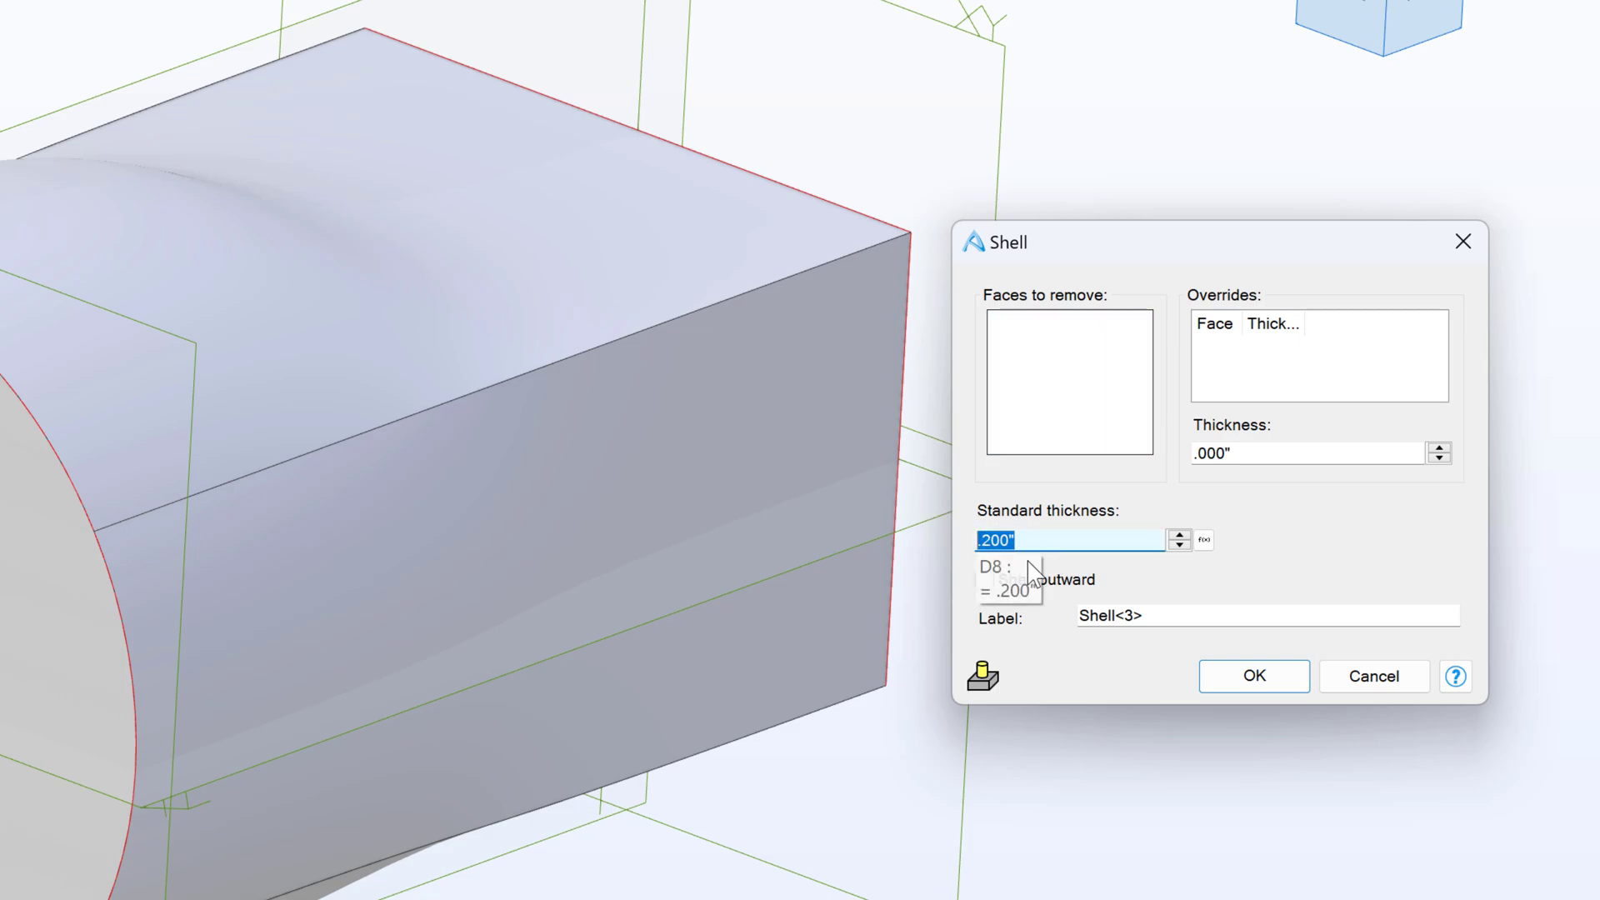
left_click(1041, 404)
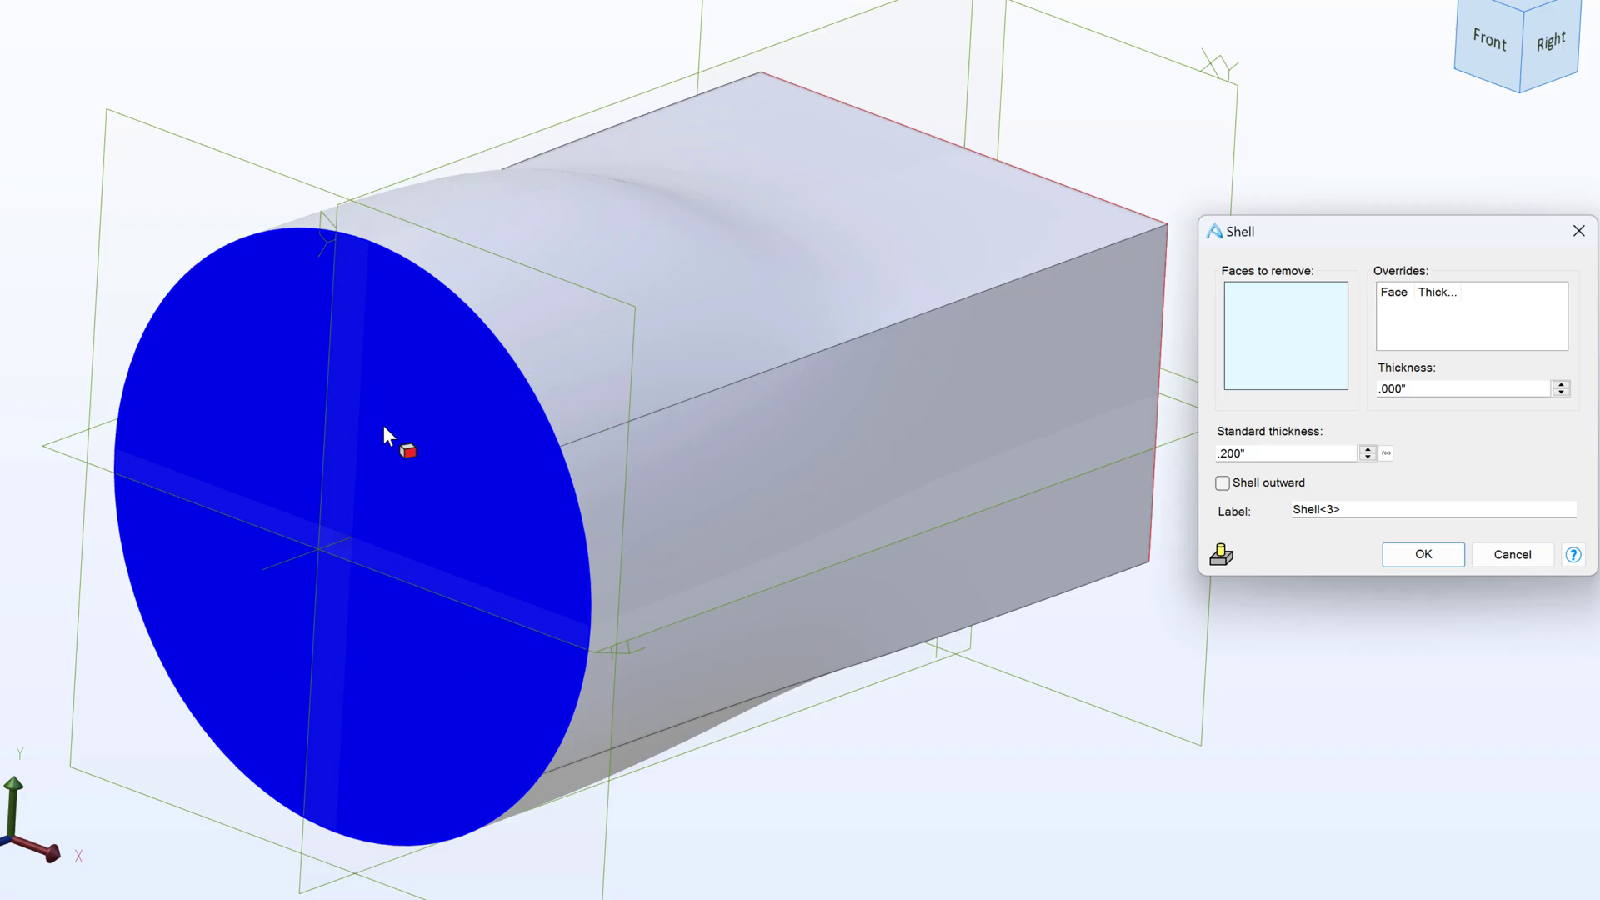
left_click(384, 427)
mouse_move(385, 465)
middle_mouse_down()
mouse_move(414, 459)
mouse_move(343, 447)
mouse_move(400, 459)
middle_mouse_up()
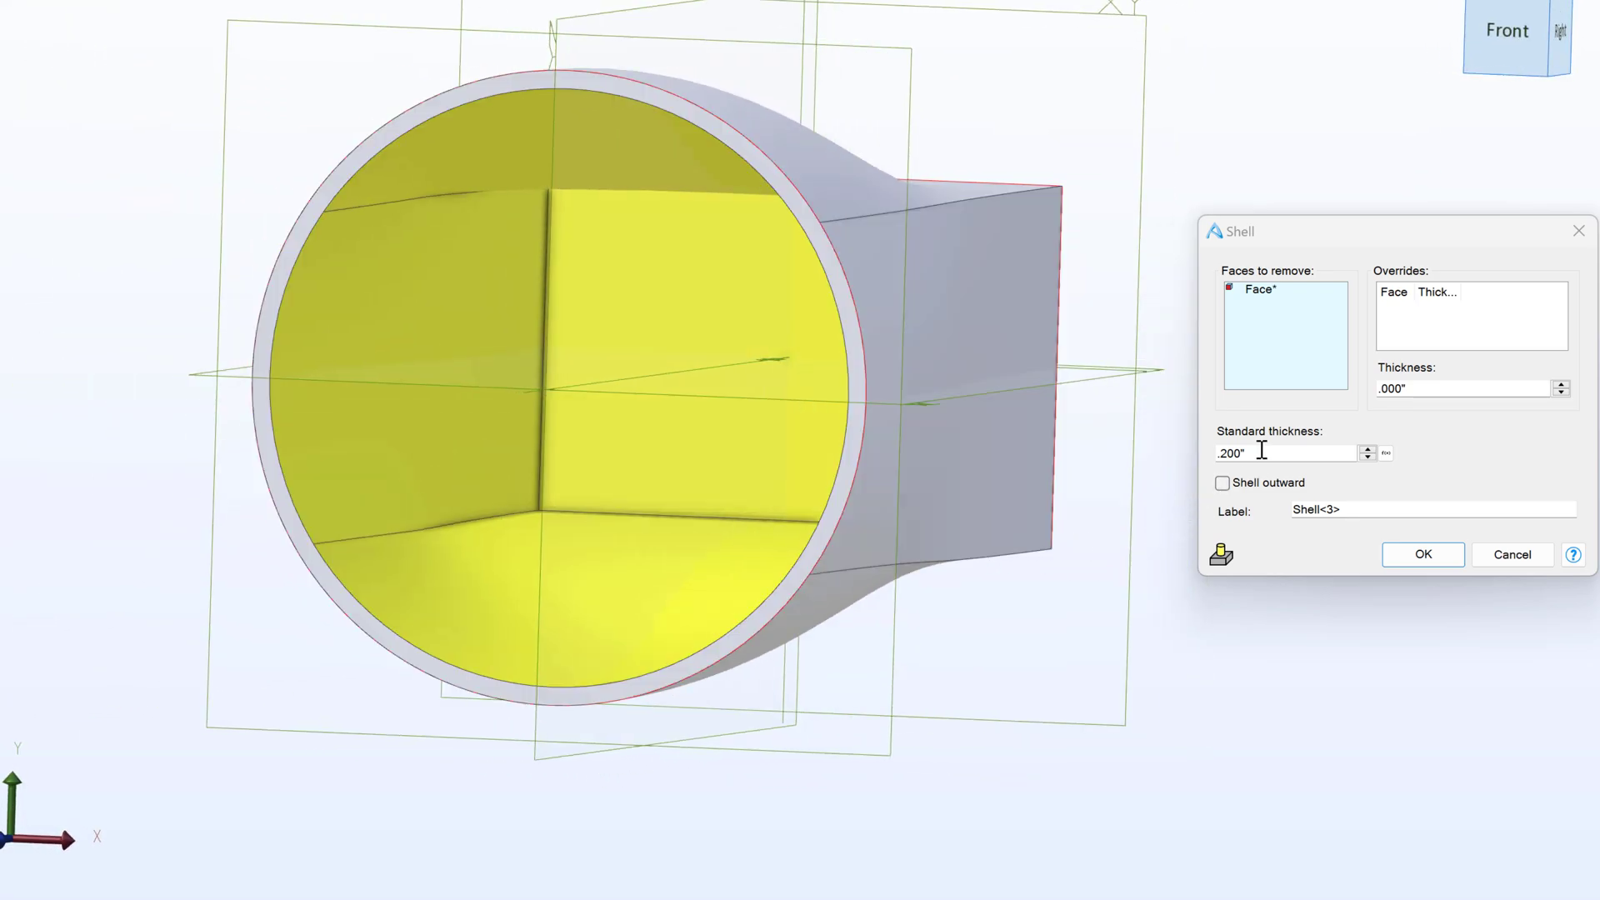
scroll(639, 236, "up", 2)
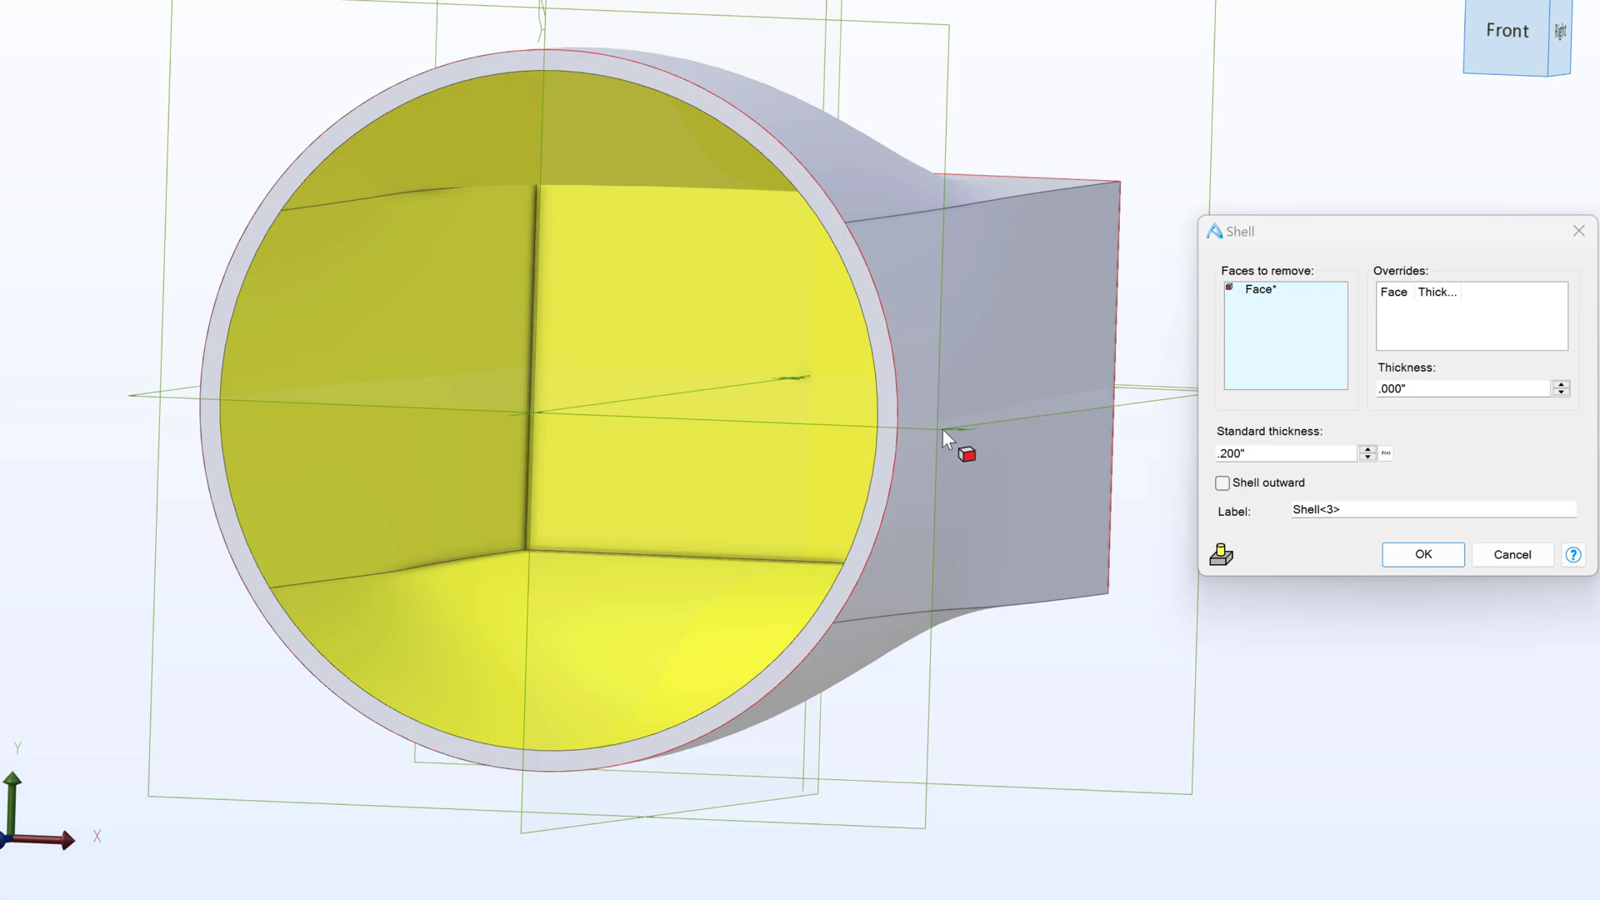
Preview the shell with the outward option enabled, comparing it with inward shelling, and leave the option off.
left_click(1222, 483)
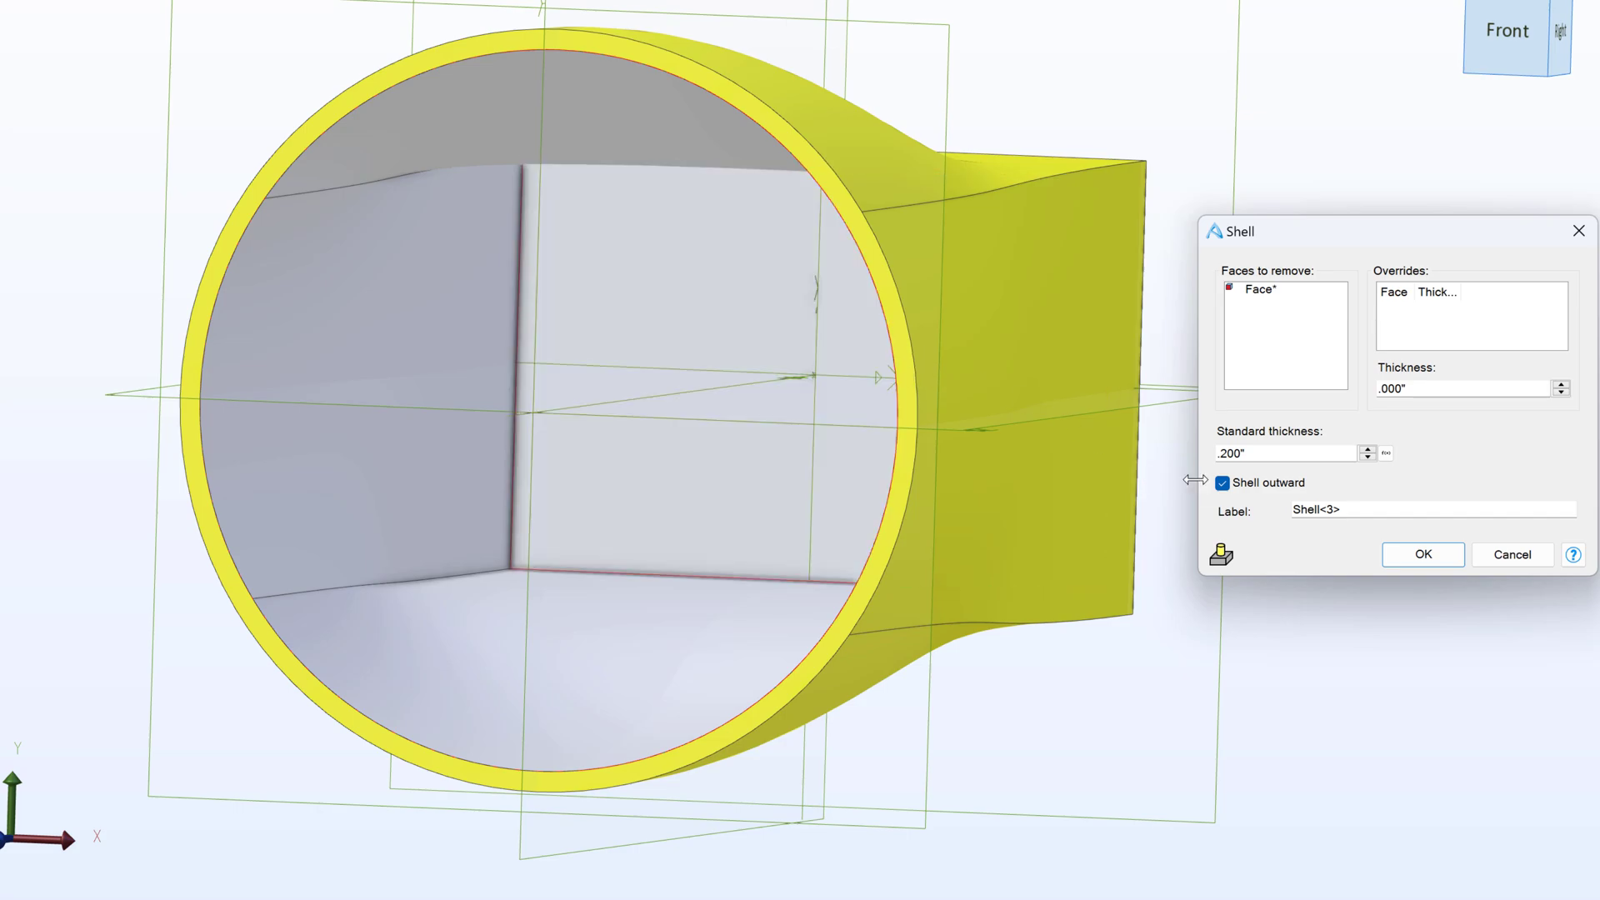
left_click(1223, 484)
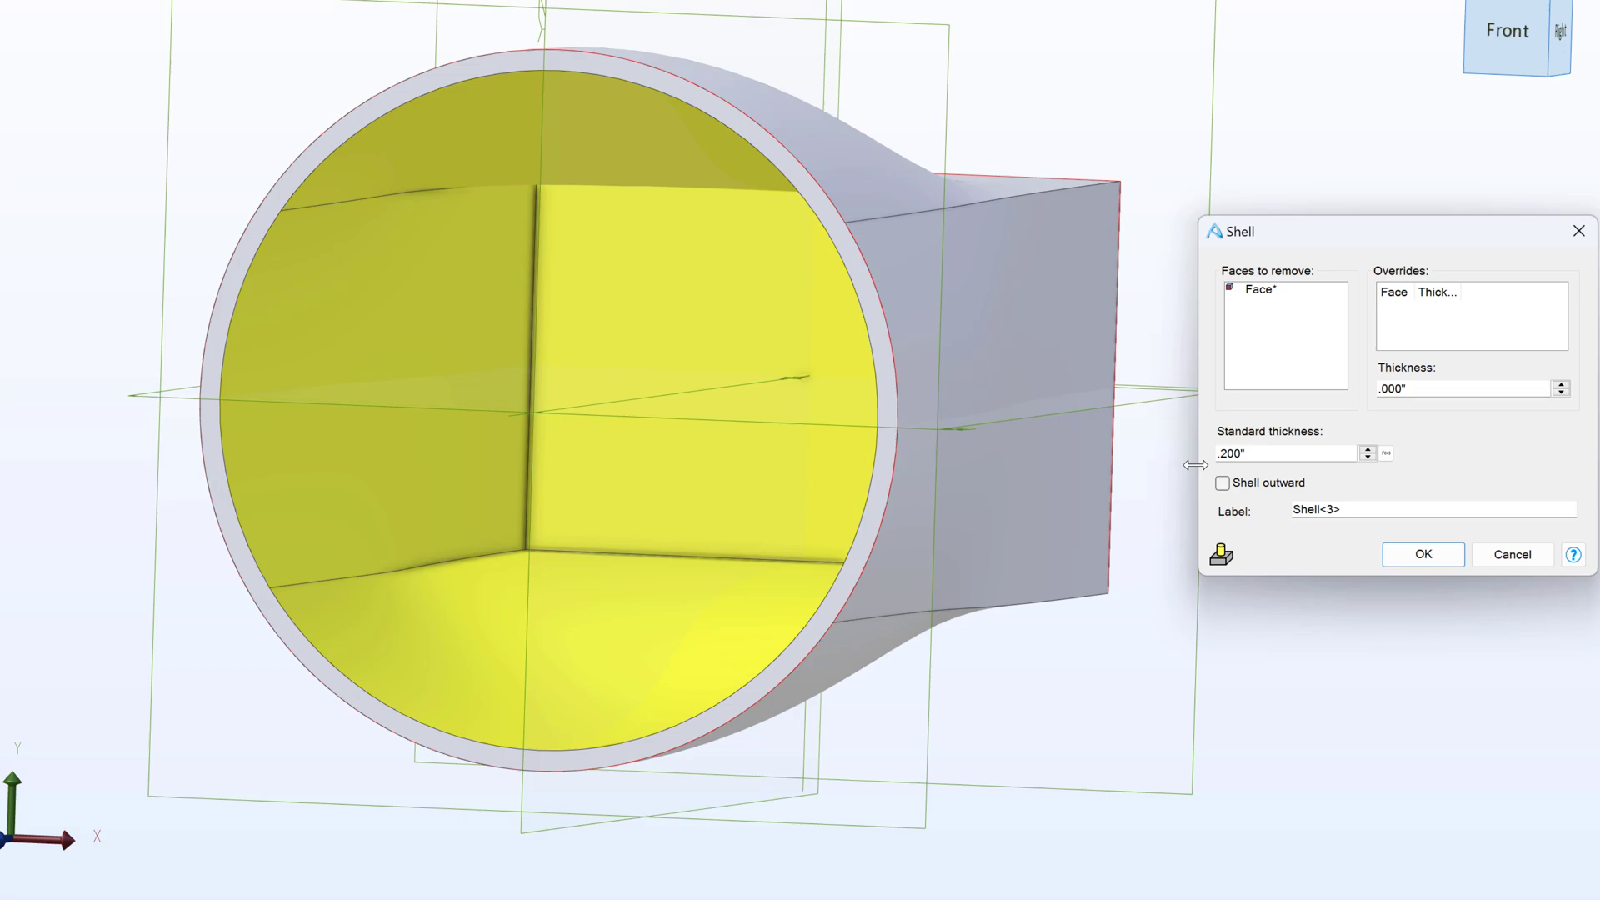
left_click(1222, 483)
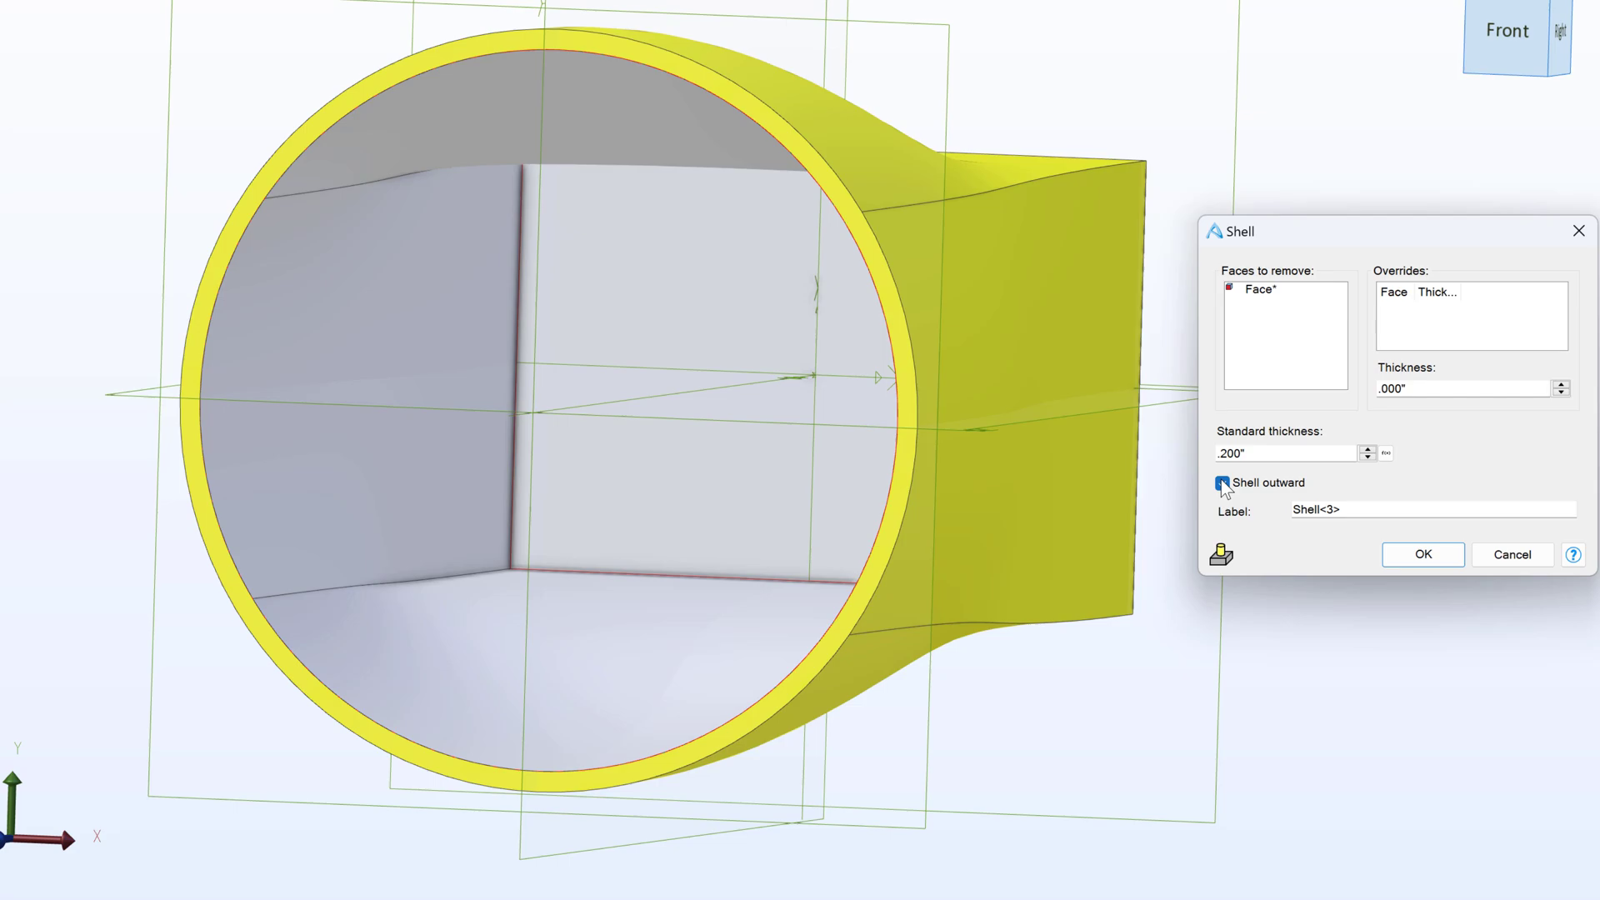
left_click(1222, 484)
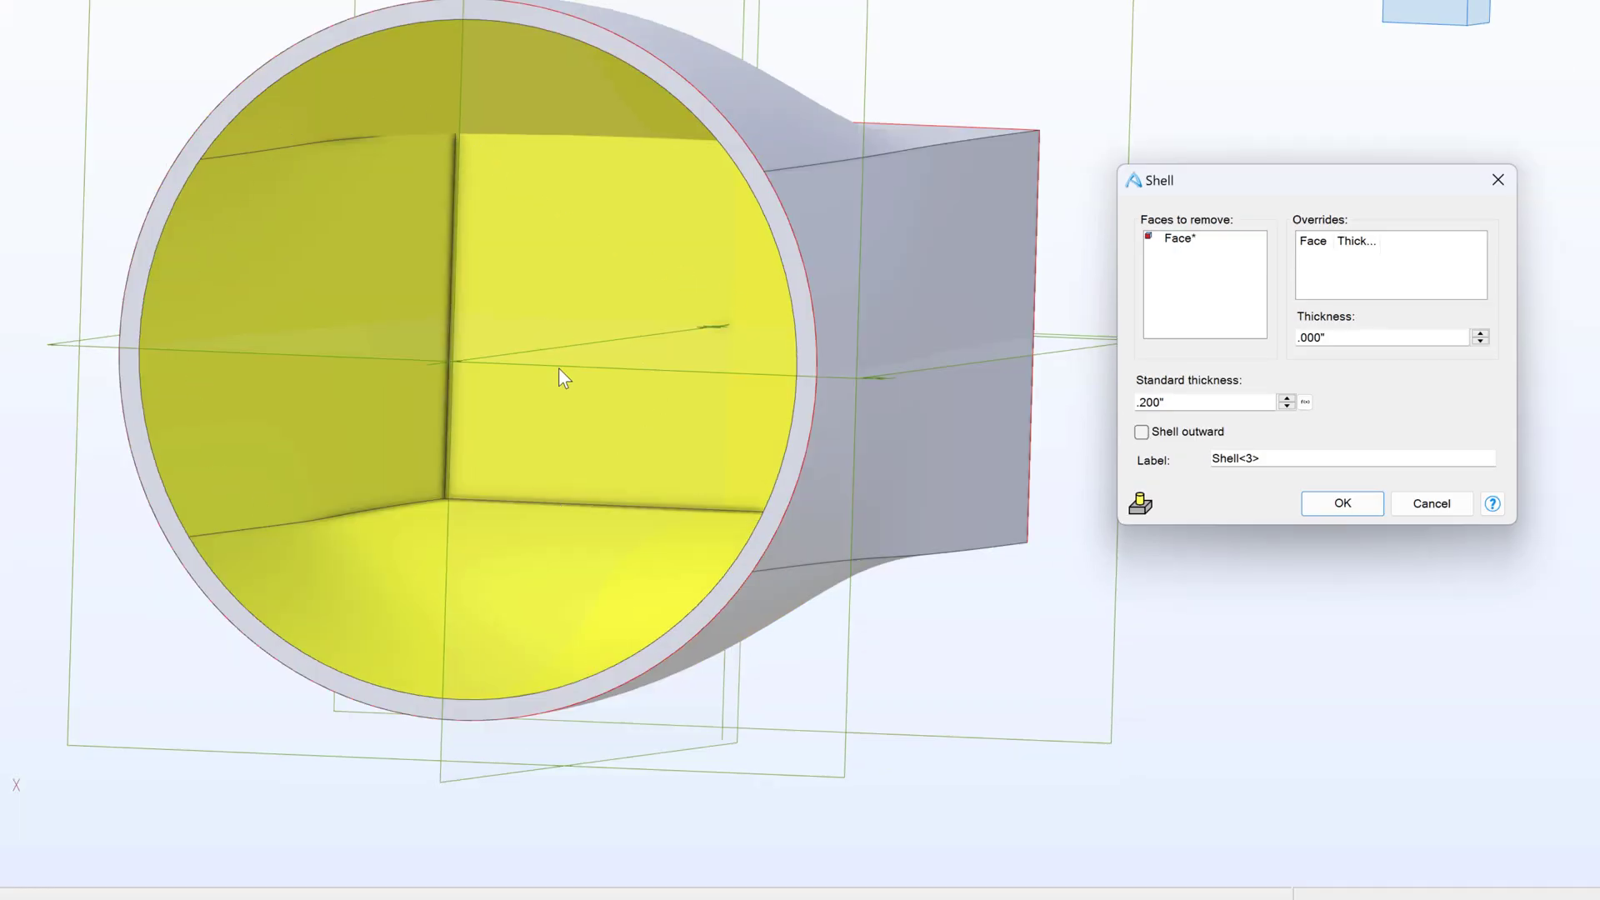
Add the rectangular end face to the faces to remove and finish the shell.
middle_click_drag(670, 471, 603, 473)
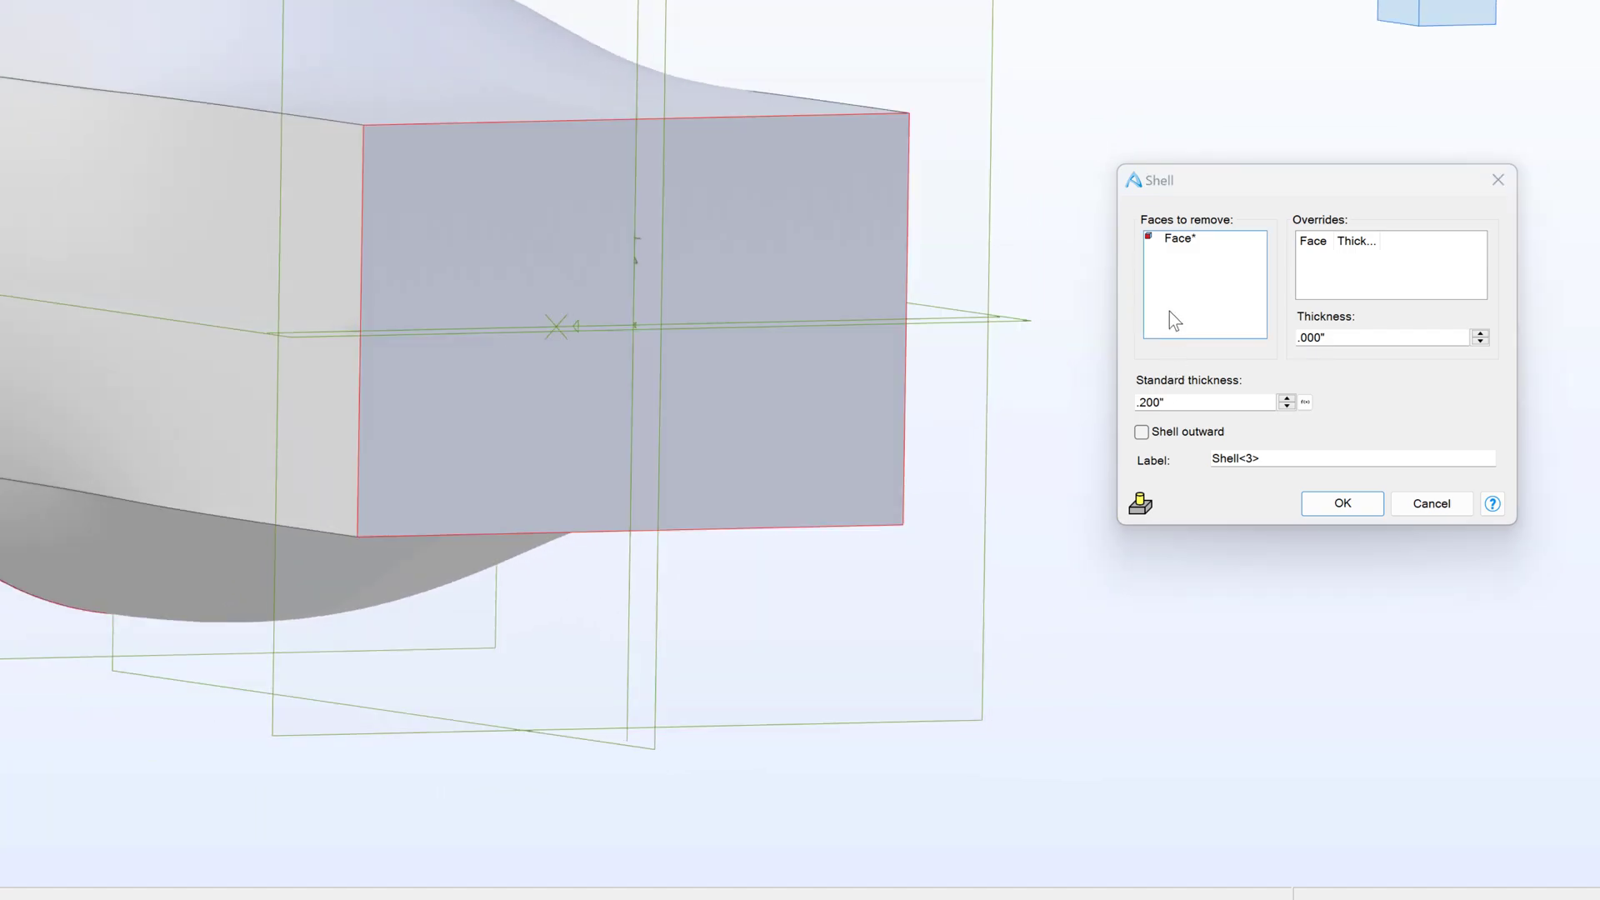
left_click(1170, 301)
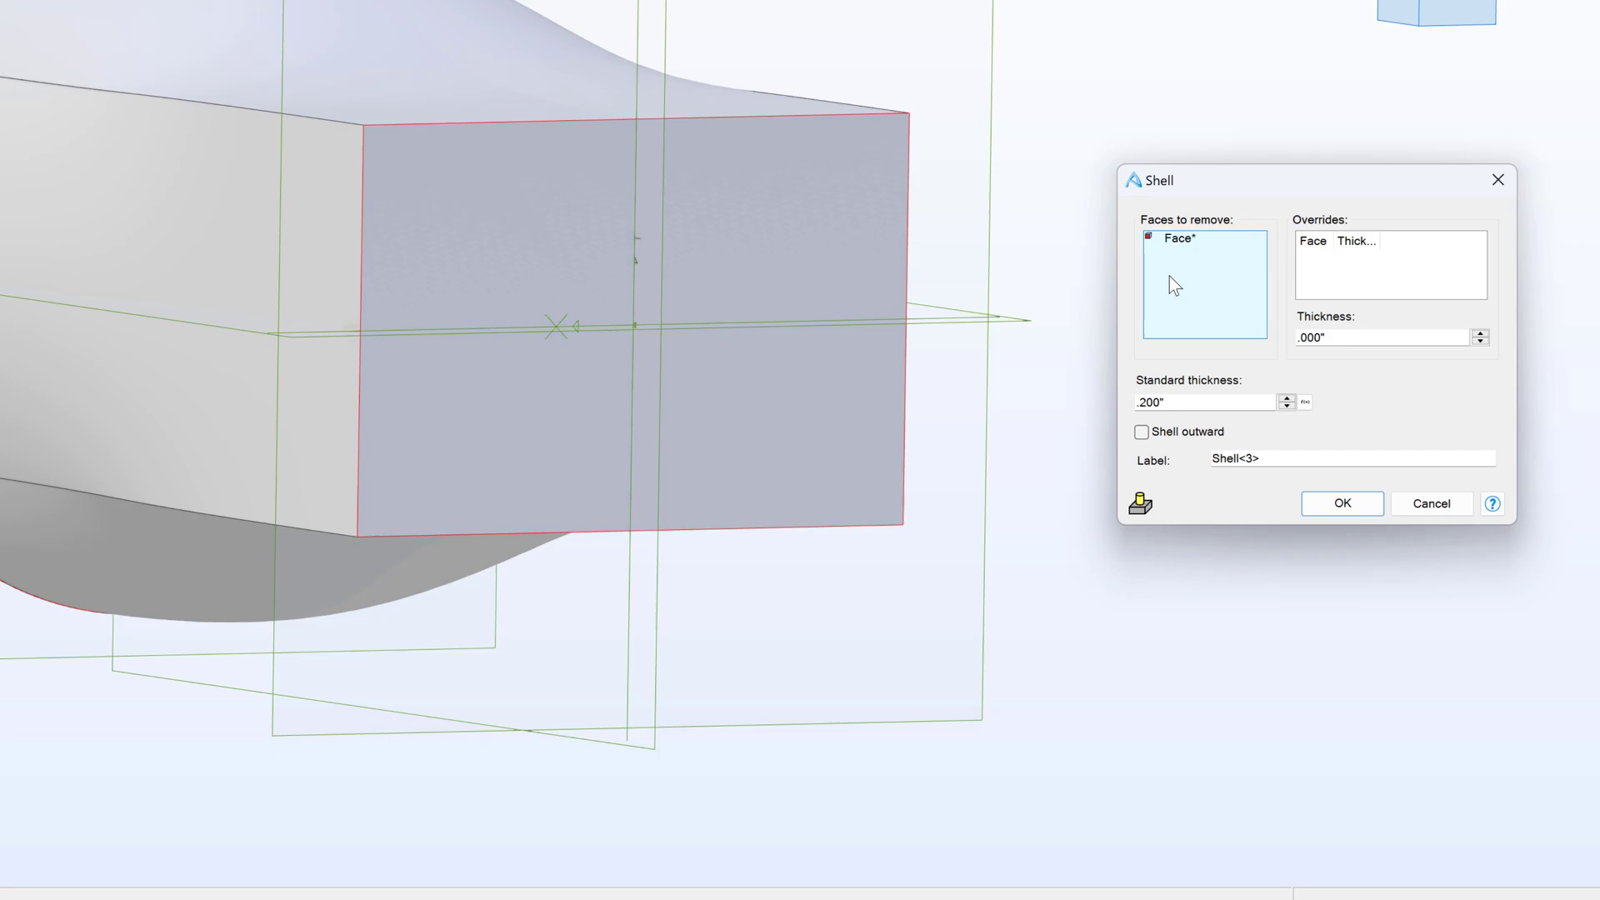
left_click(606, 267)
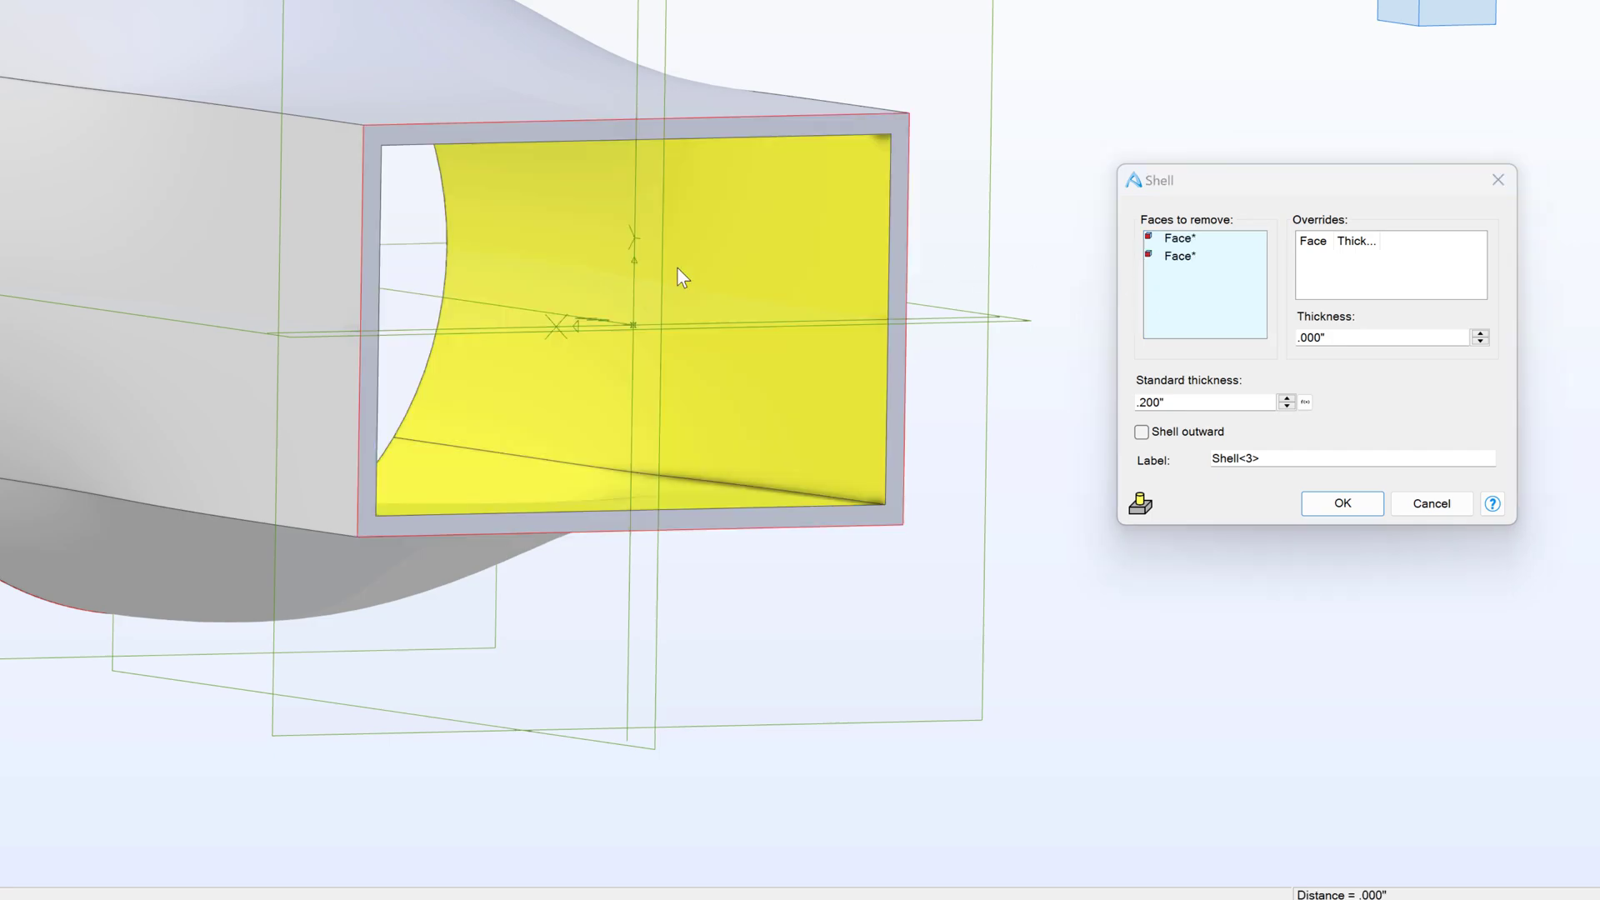
mouse_move(901, 569)
right_mouse_down()
mouse_move(881, 576)
mouse_move(928, 581)
right_mouse_up()
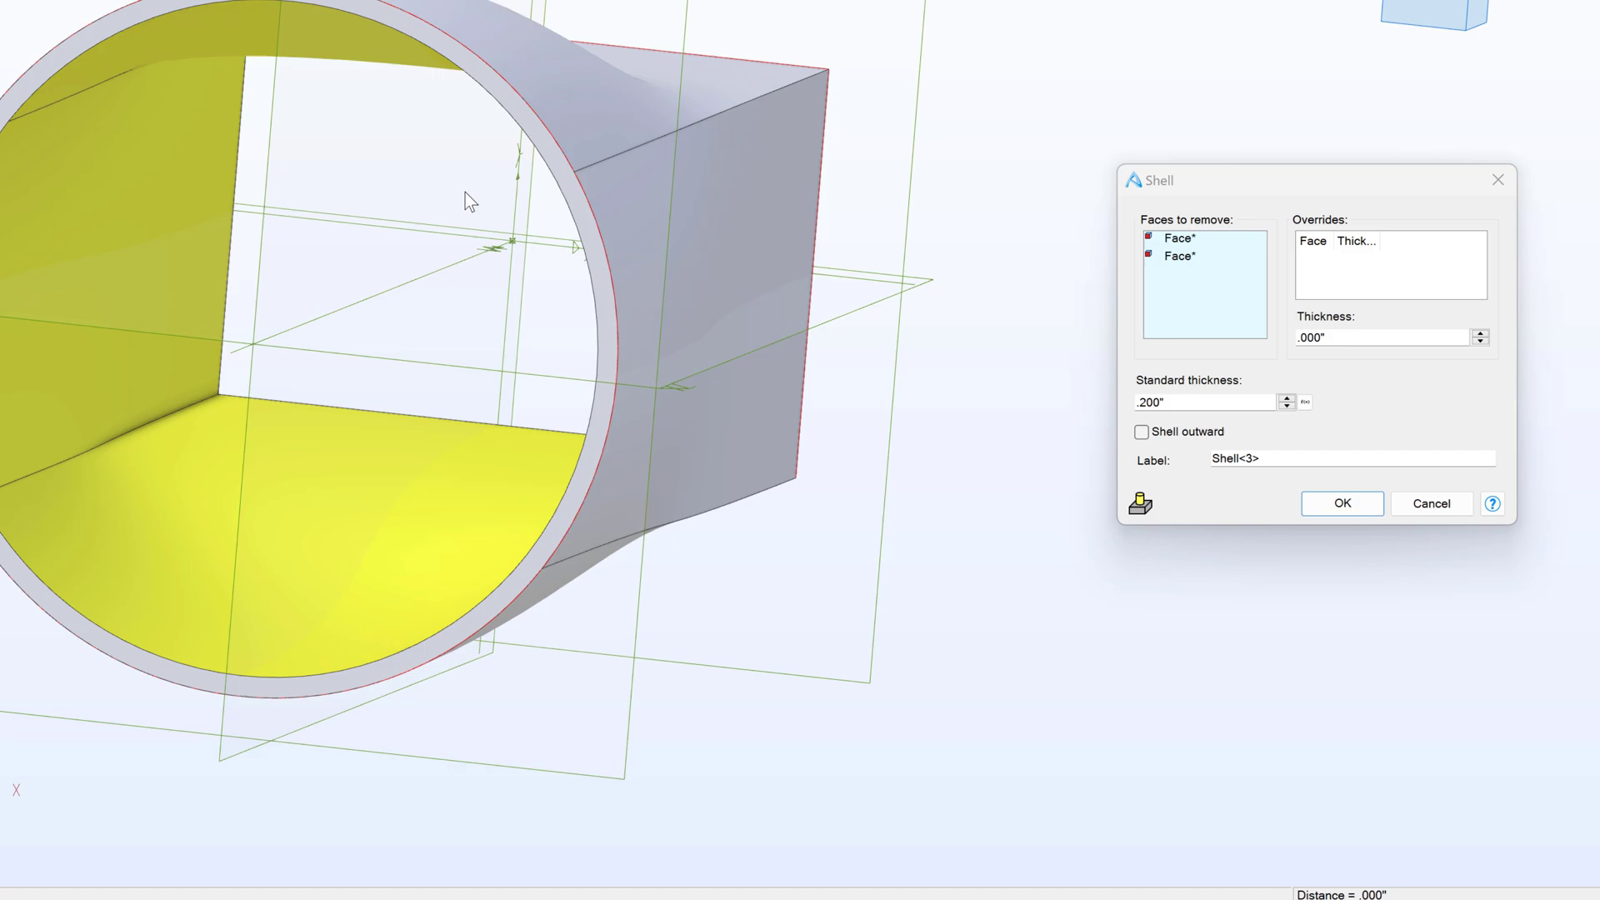
left_click(1340, 504)
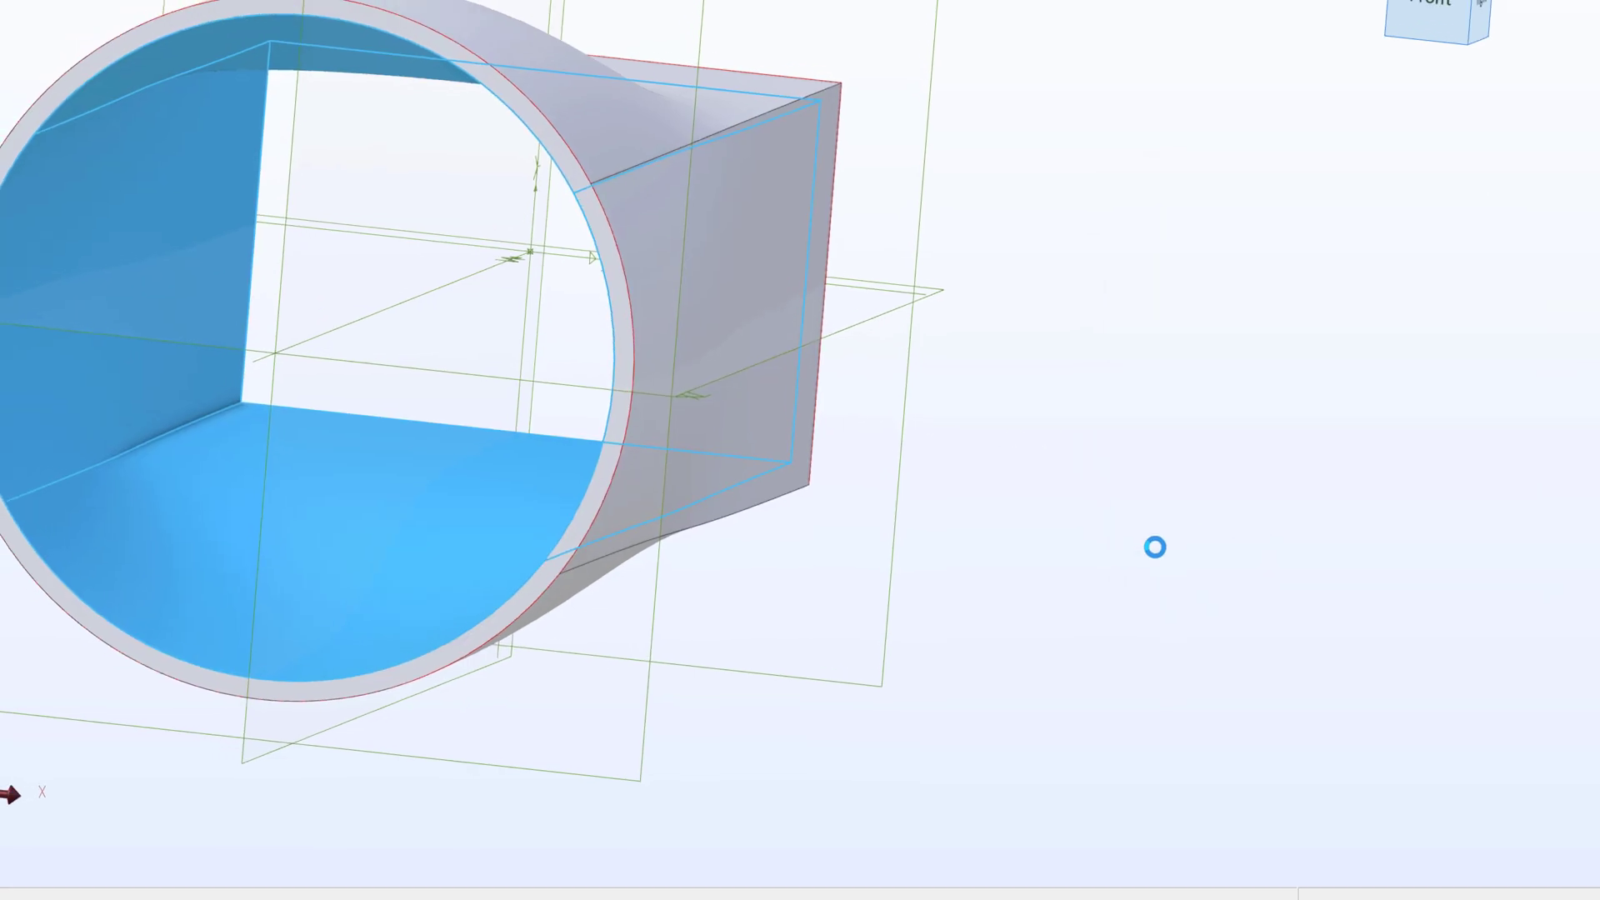
Section the shelled part along the YZ plane to examine its wall thickness.
mouse_move(549, 368)
middle_mouse_down()
mouse_move(482, 371)
mouse_move(544, 367)
middle_mouse_up()
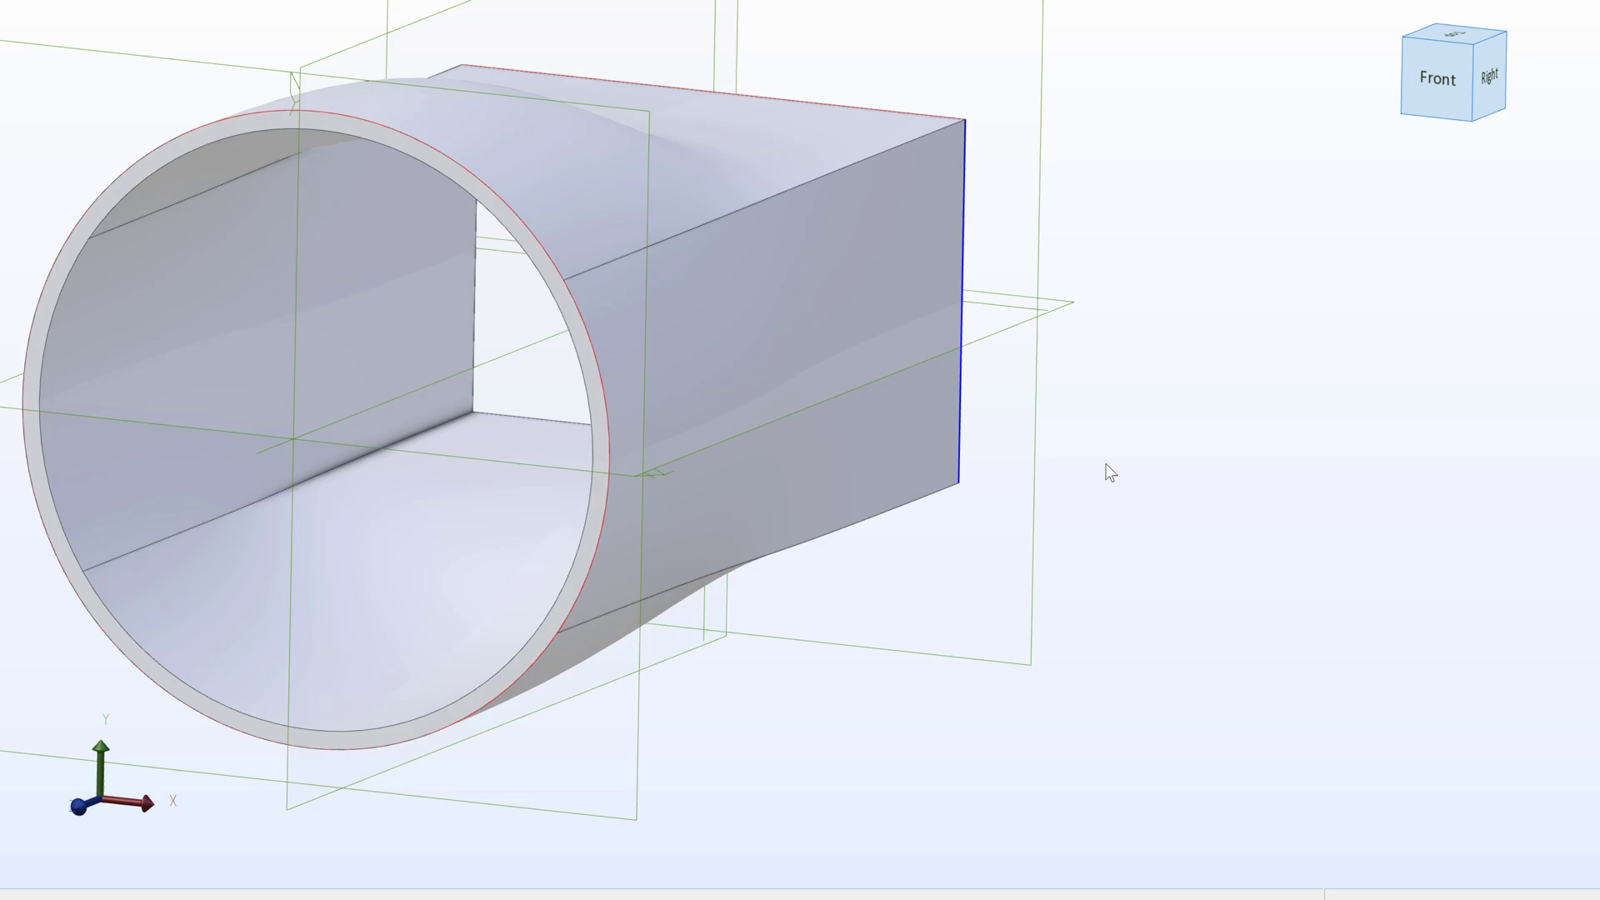
scroll(1302, 587, "down", 3)
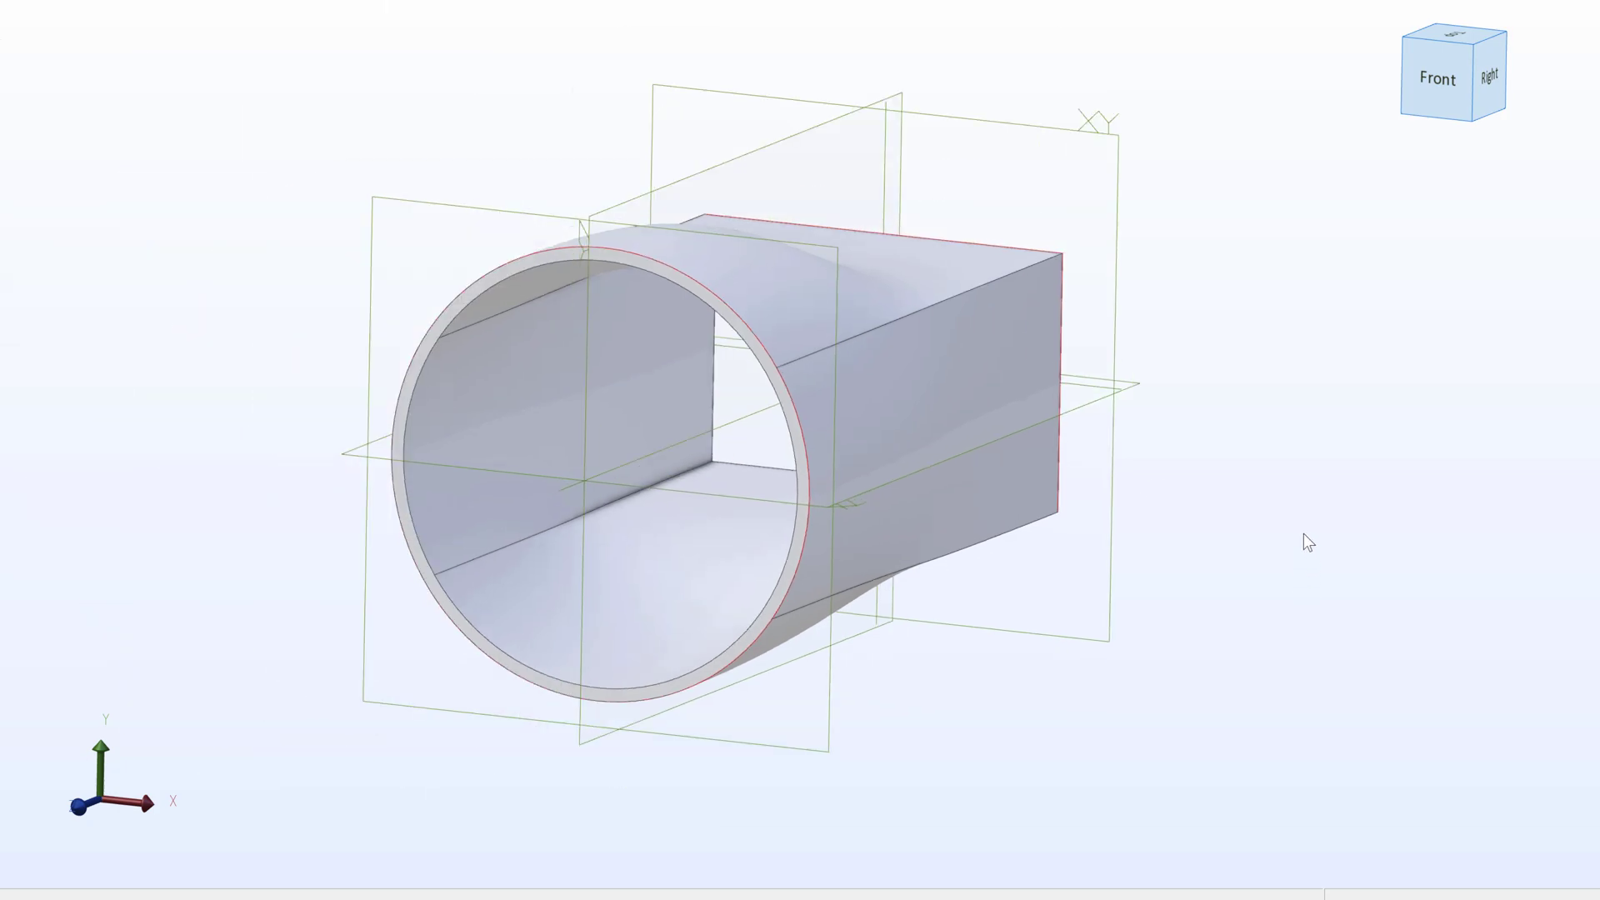
middle_click_drag(1146, 657, 1135, 658)
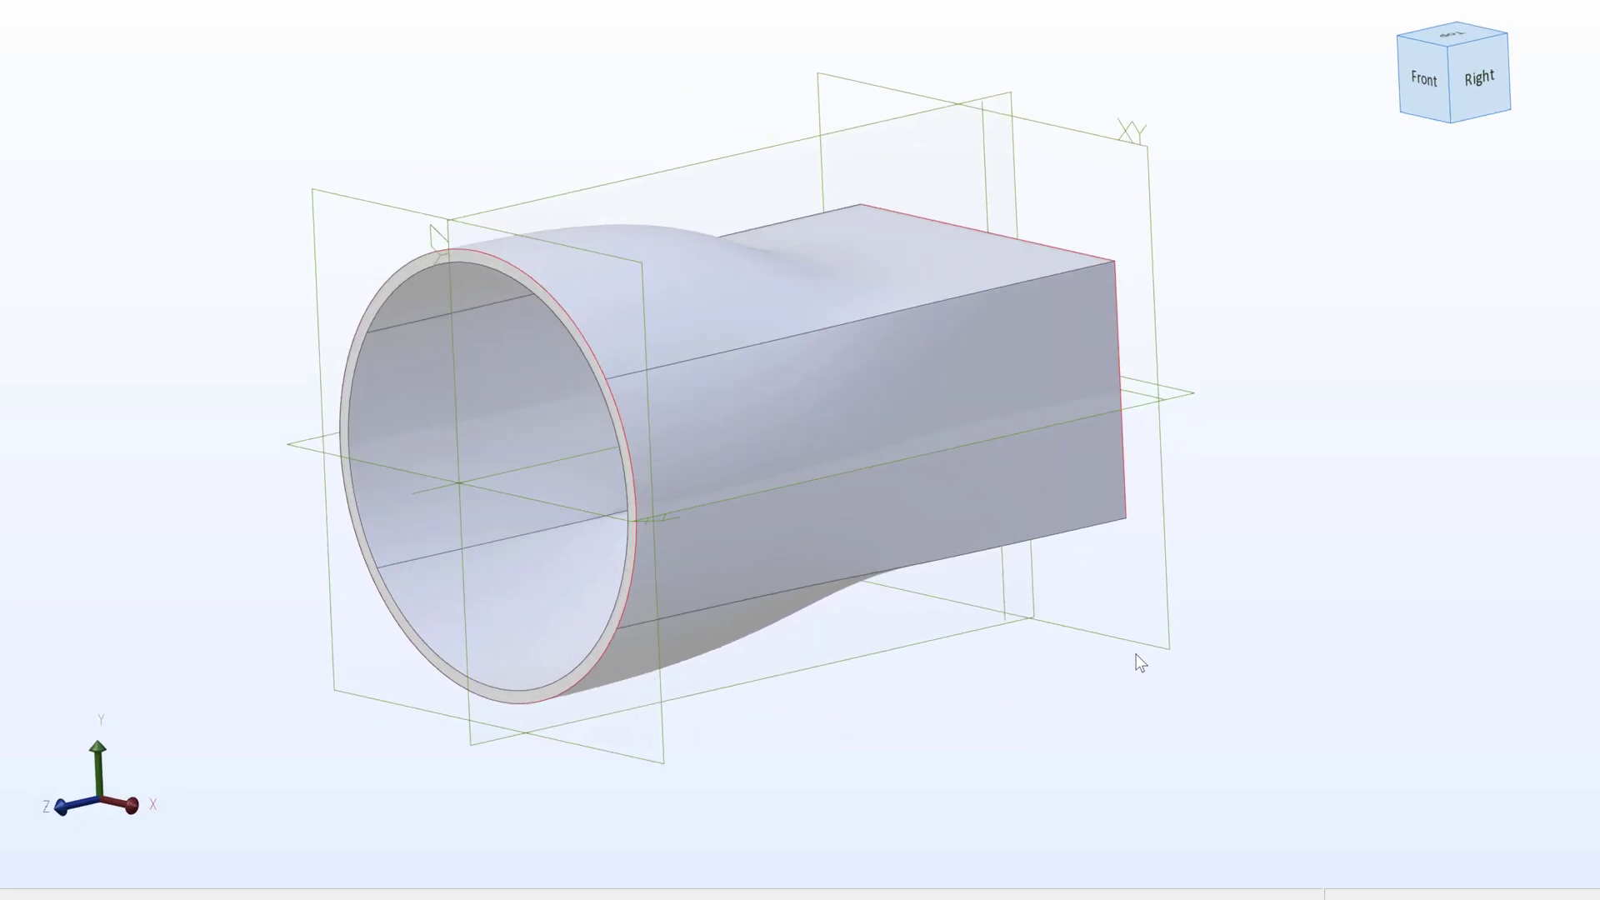
left_click(519, 202)
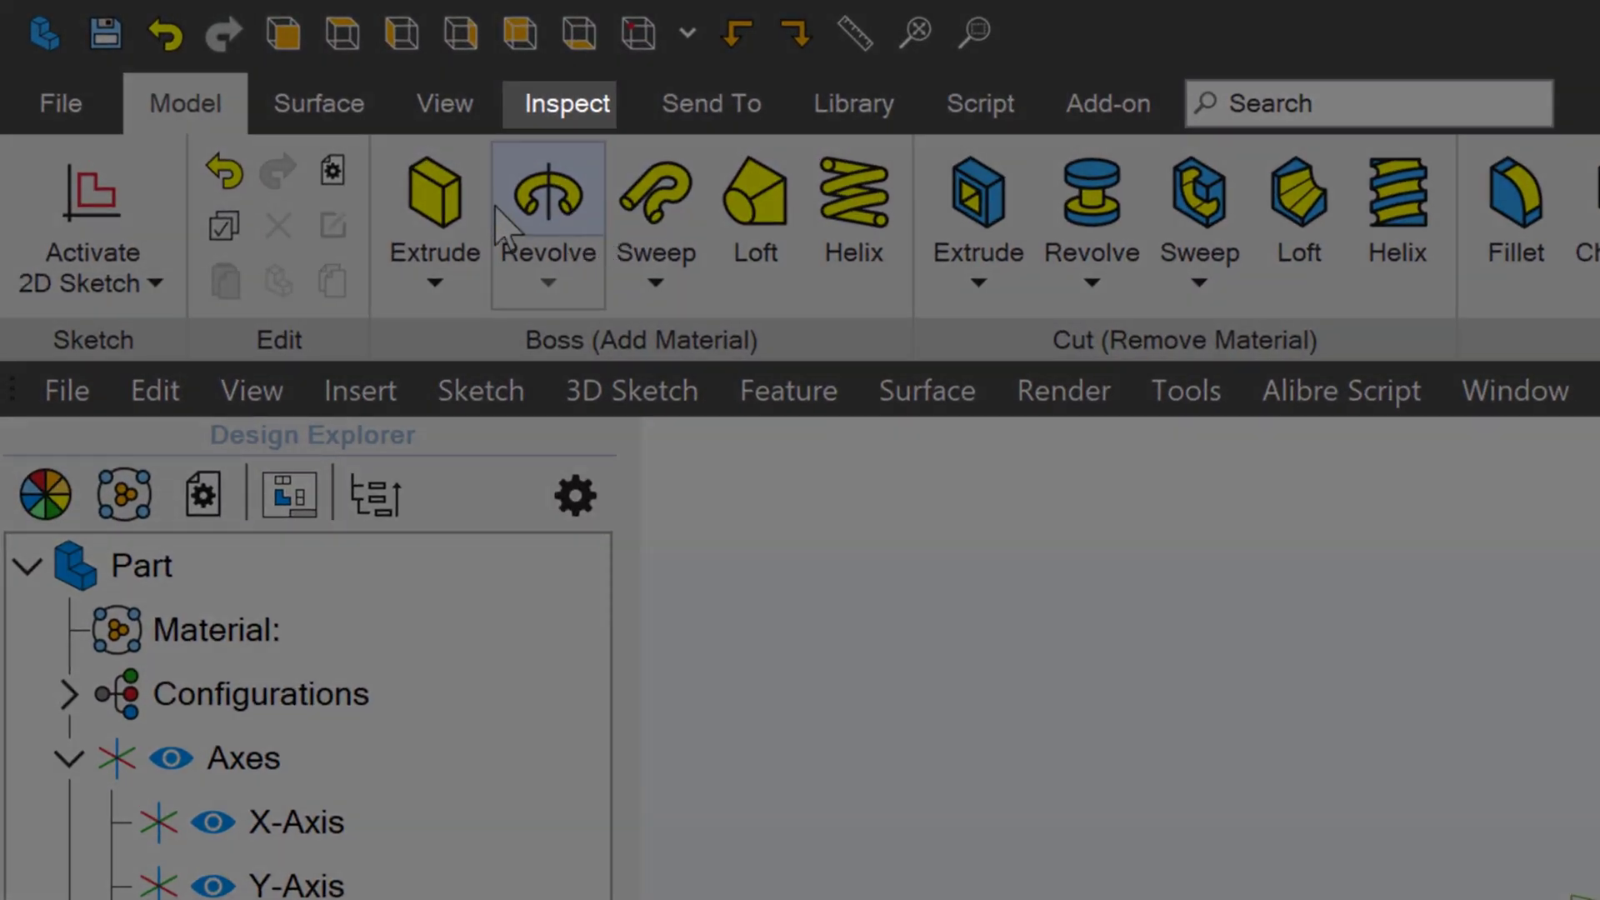
left_click(575, 105)
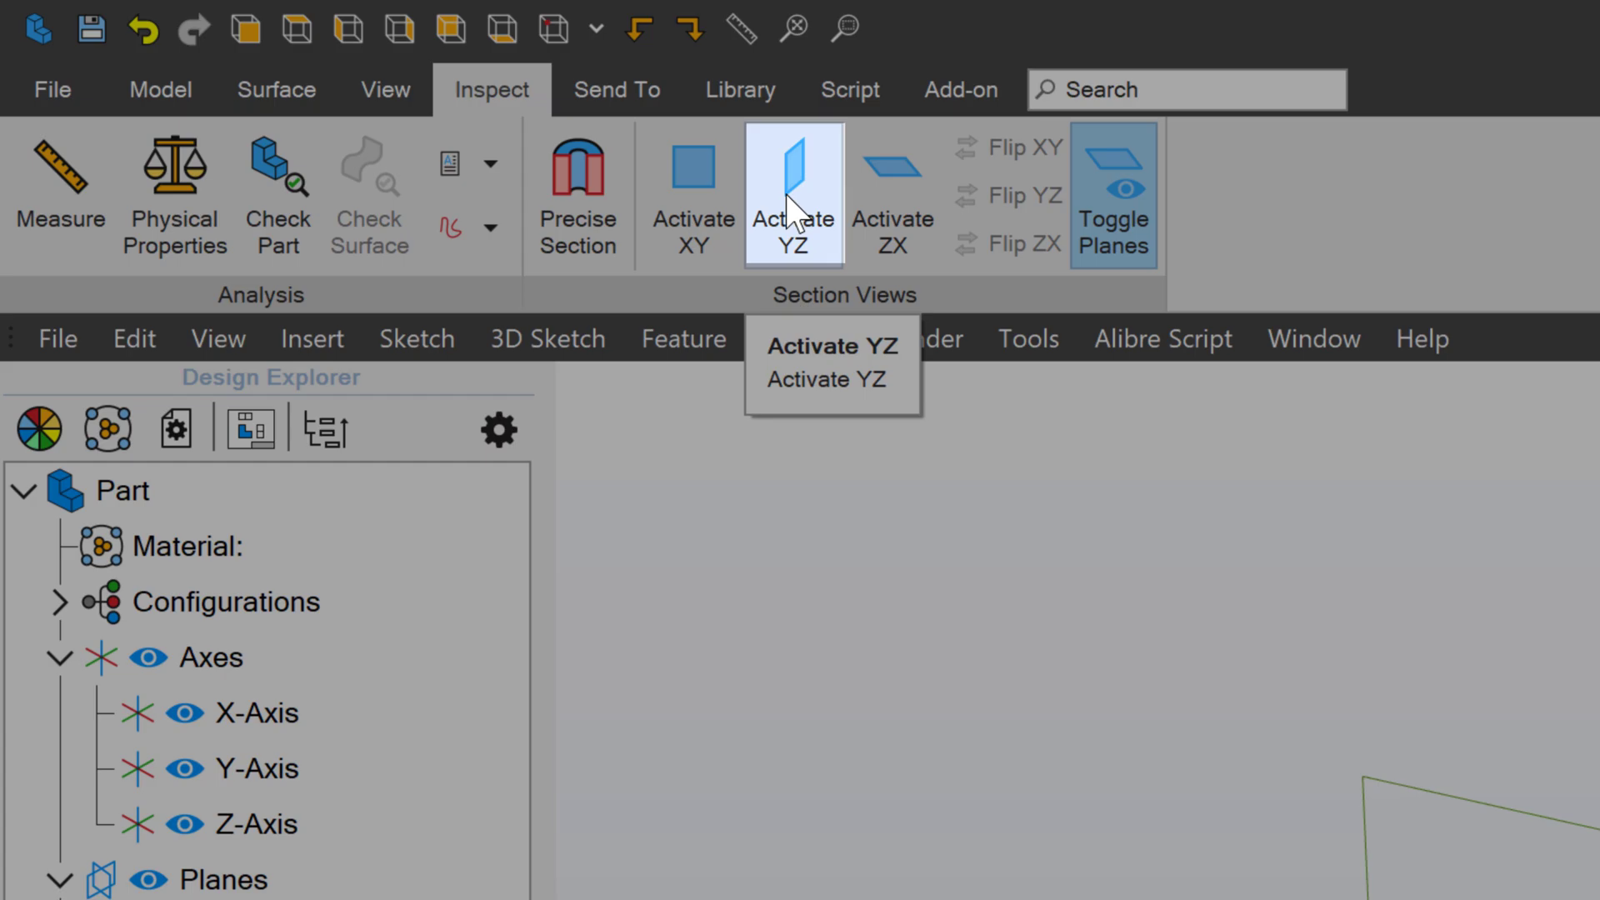
left_click(788, 200)
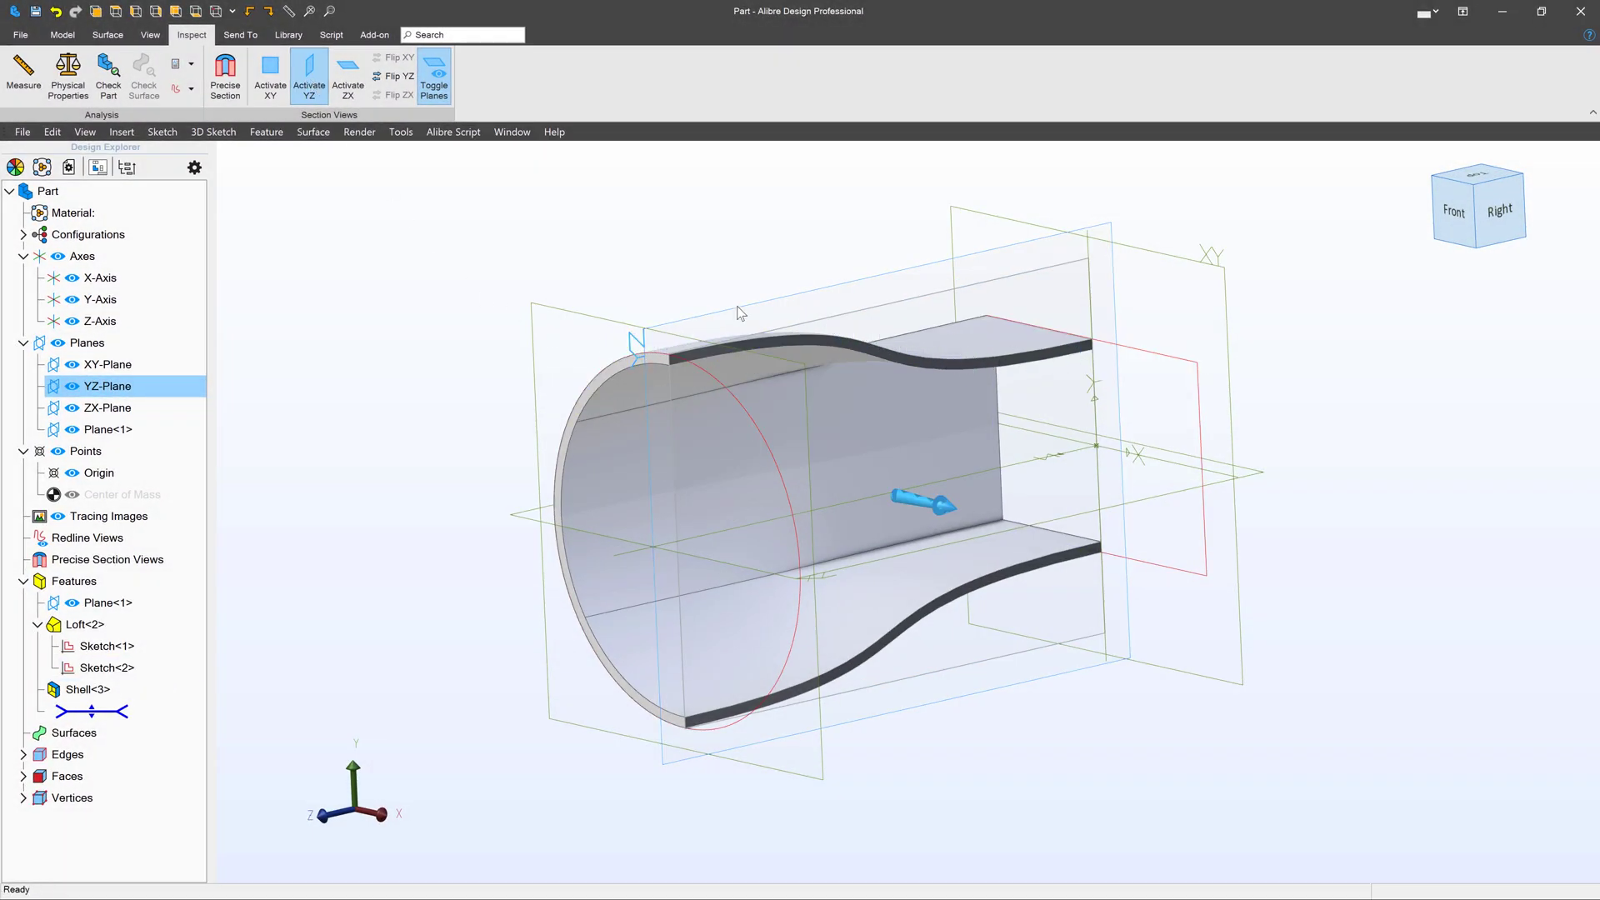
left_click(337, 241)
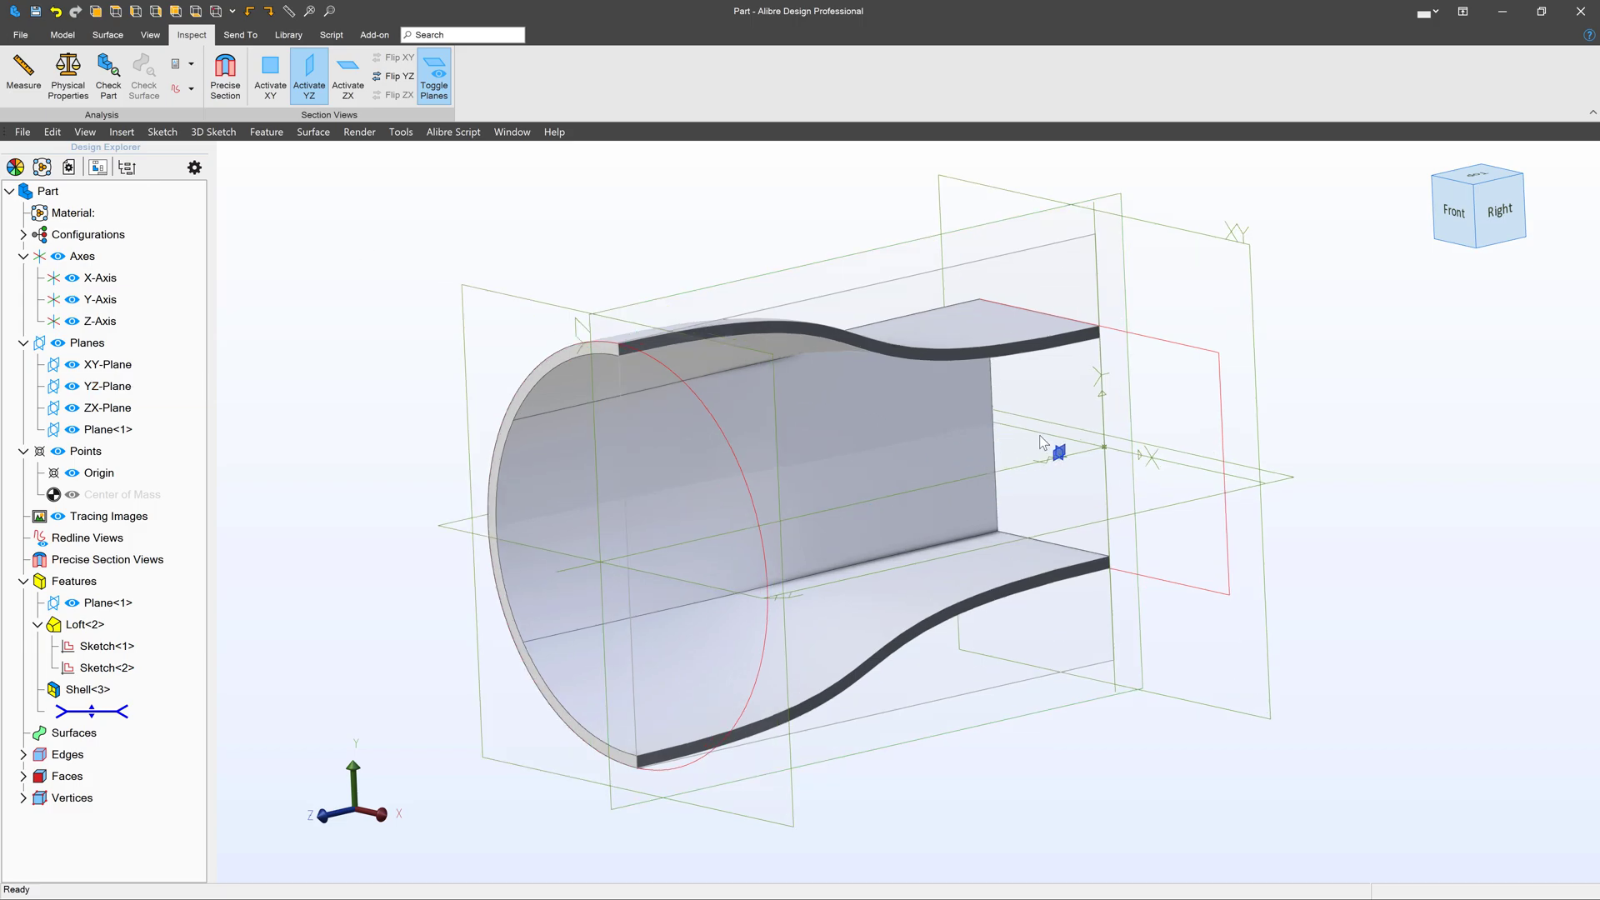
scroll(1053, 450, "up", 1)
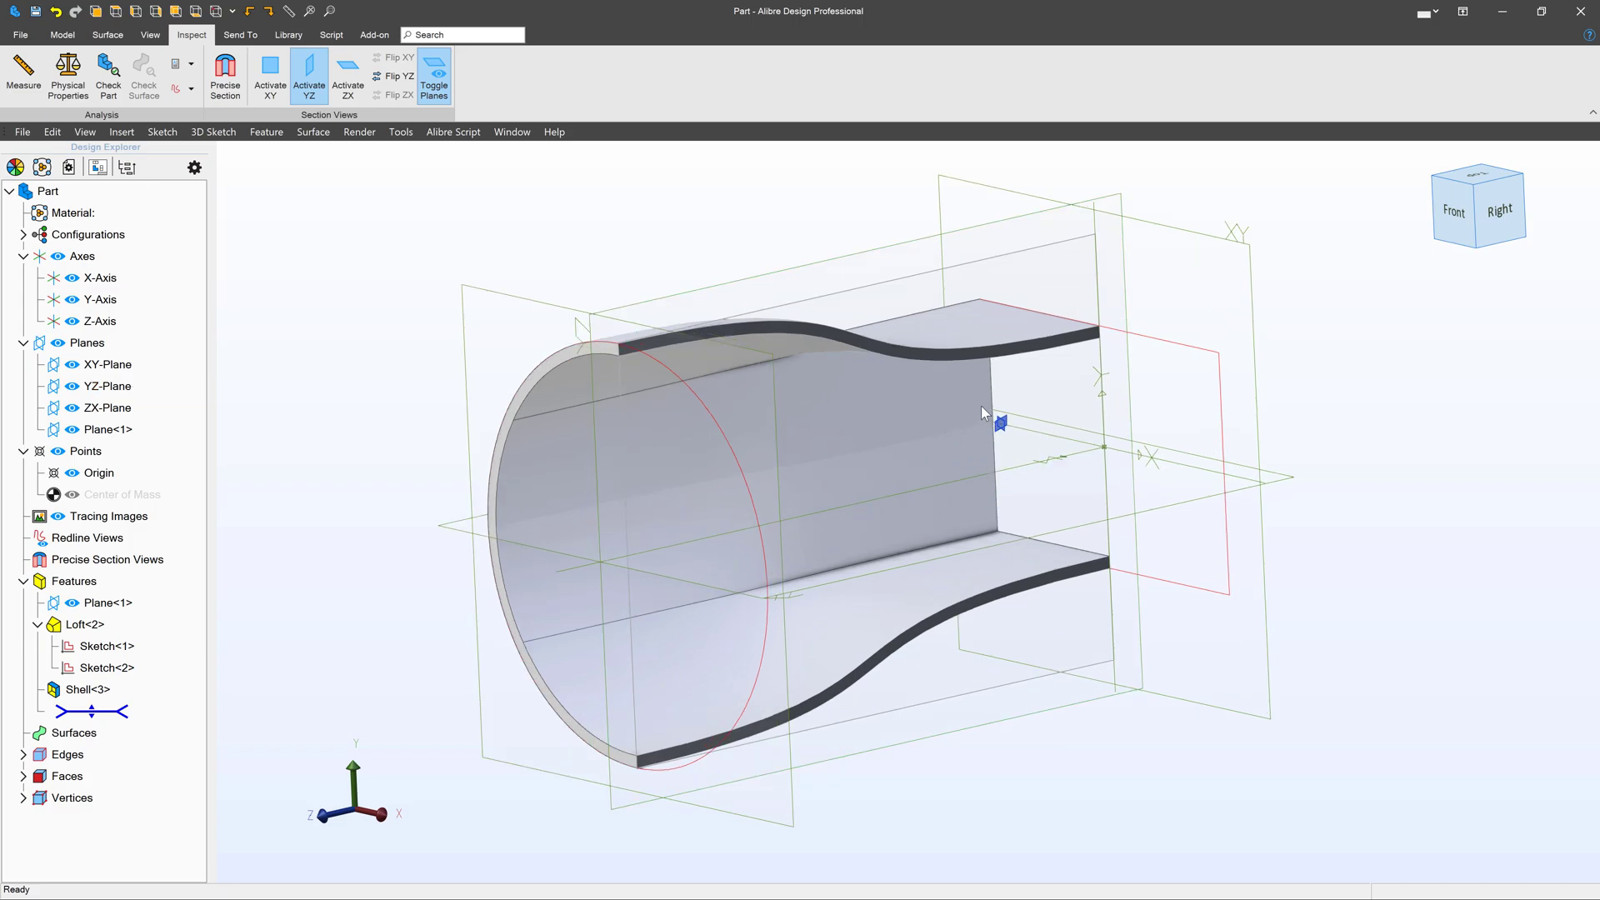
View the part sectioned along the XY and ZX planes in turn, and return to the YZ section.
left_click(311, 83)
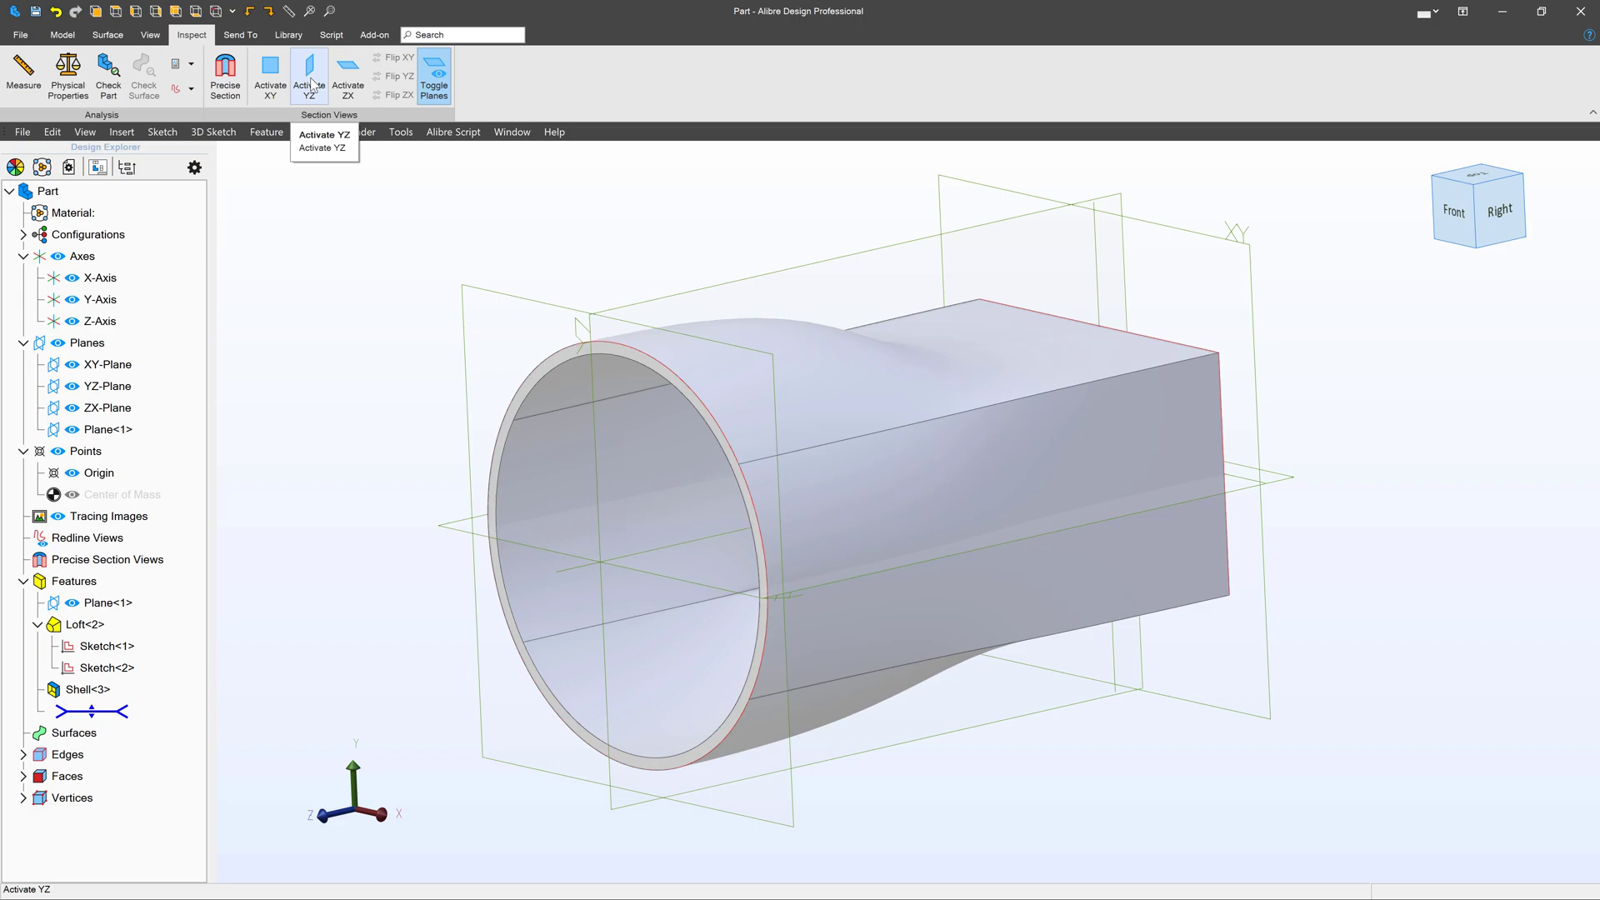
left_click(273, 75)
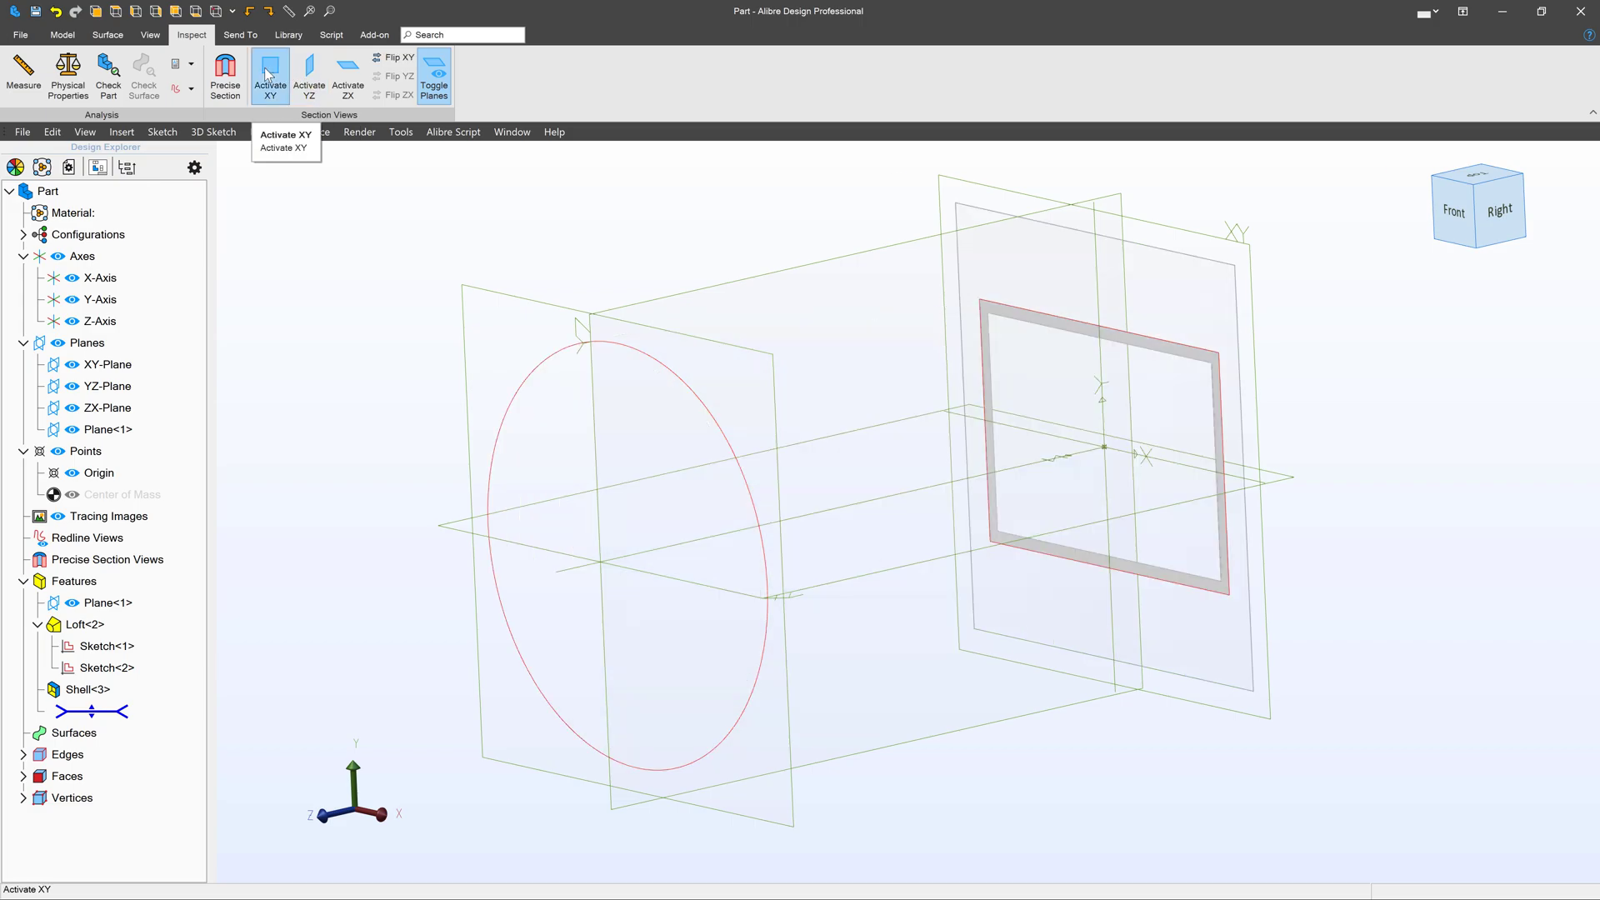
left_click(276, 75)
left_click(350, 73)
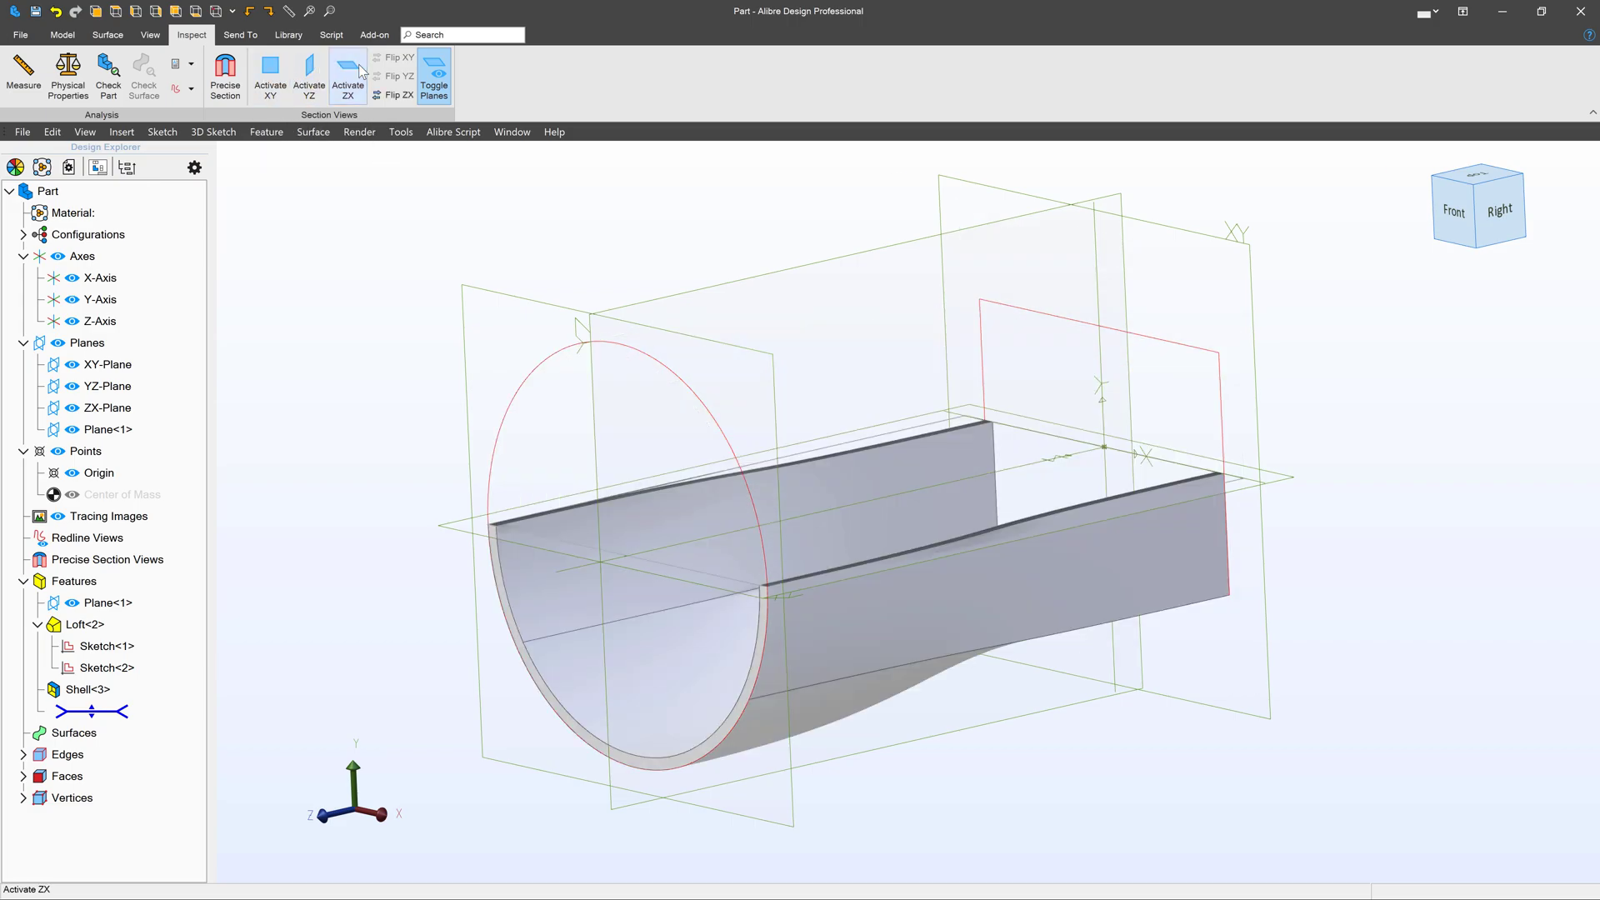
left_click(349, 73)
left_click(310, 74)
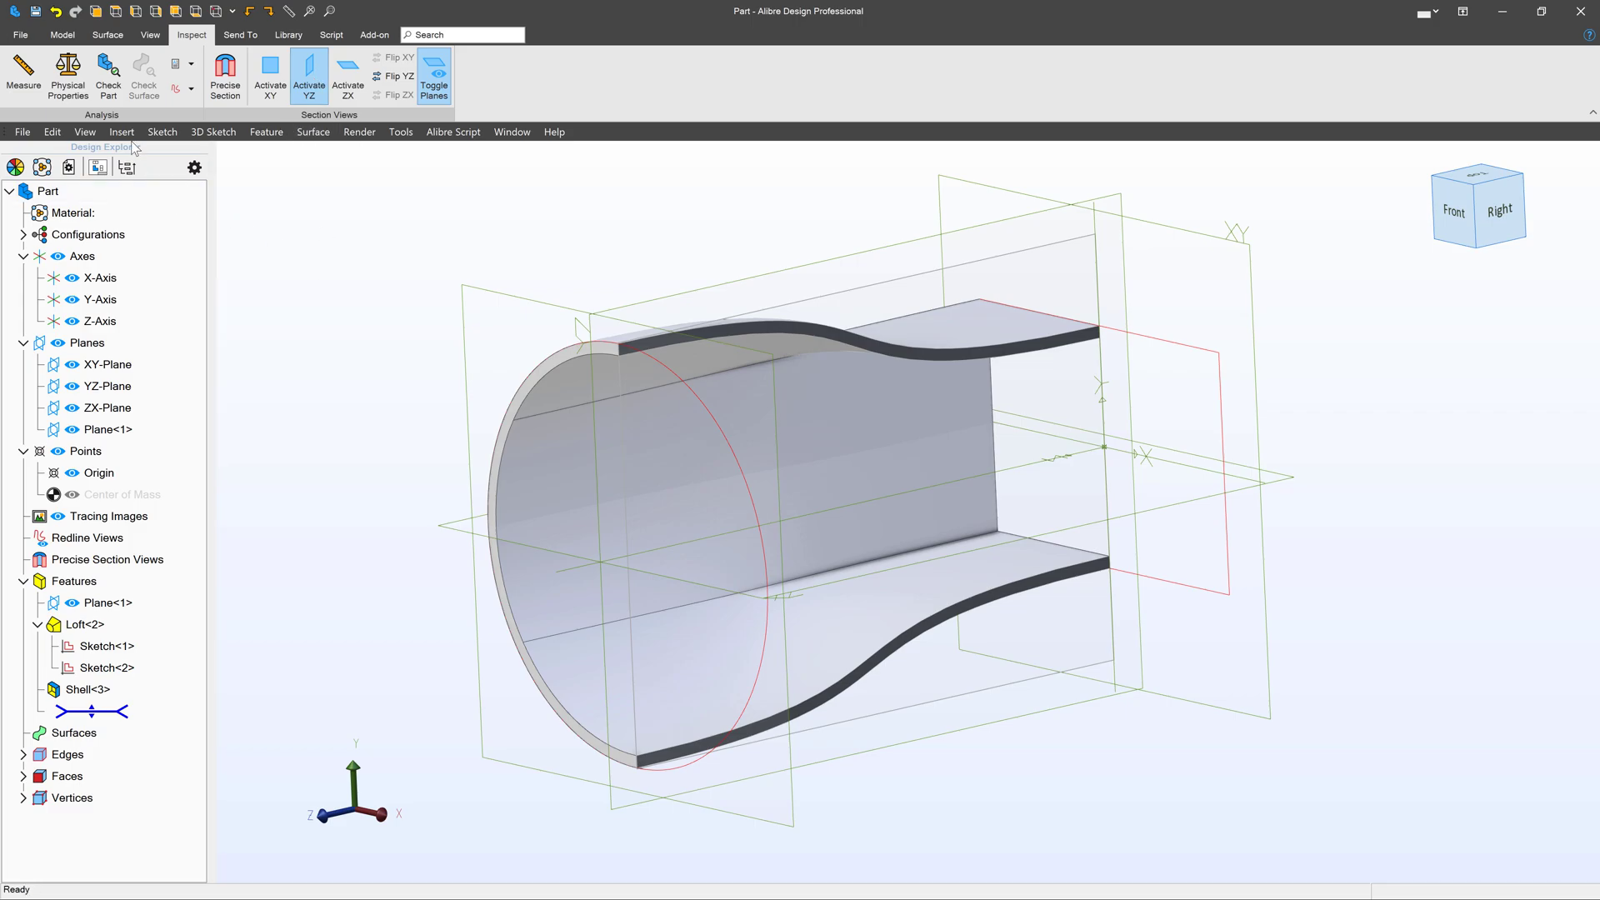
Edit the existing shell feature and take the rectangular end face out of the faces to remove.
left_click(108, 34)
left_click(64, 34)
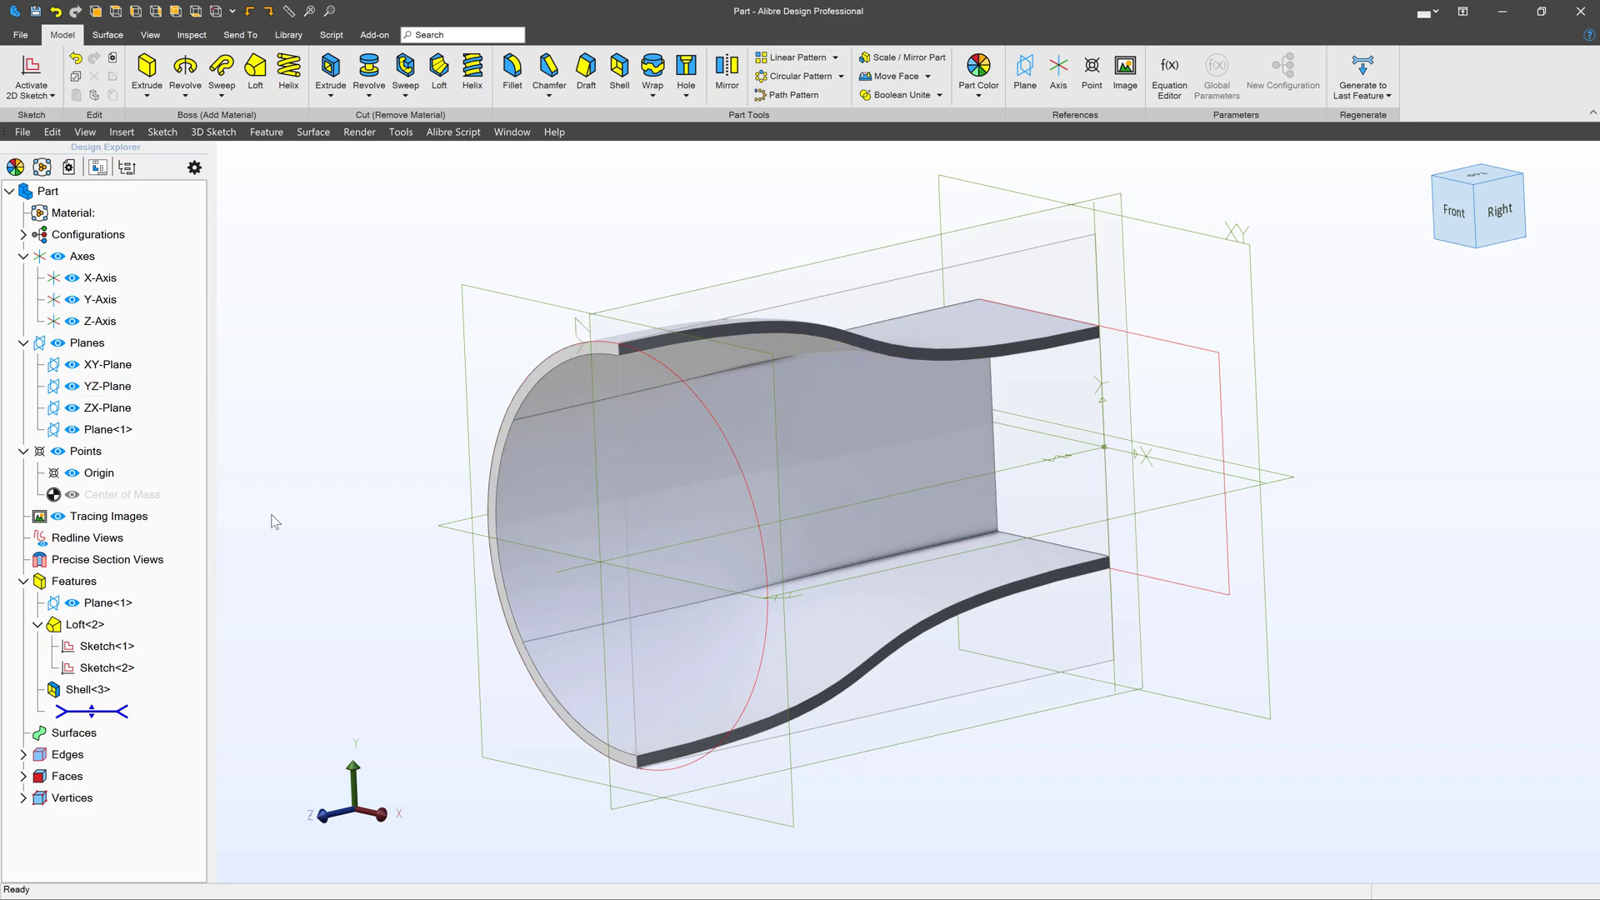
right_click(72, 690)
left_click(98, 699)
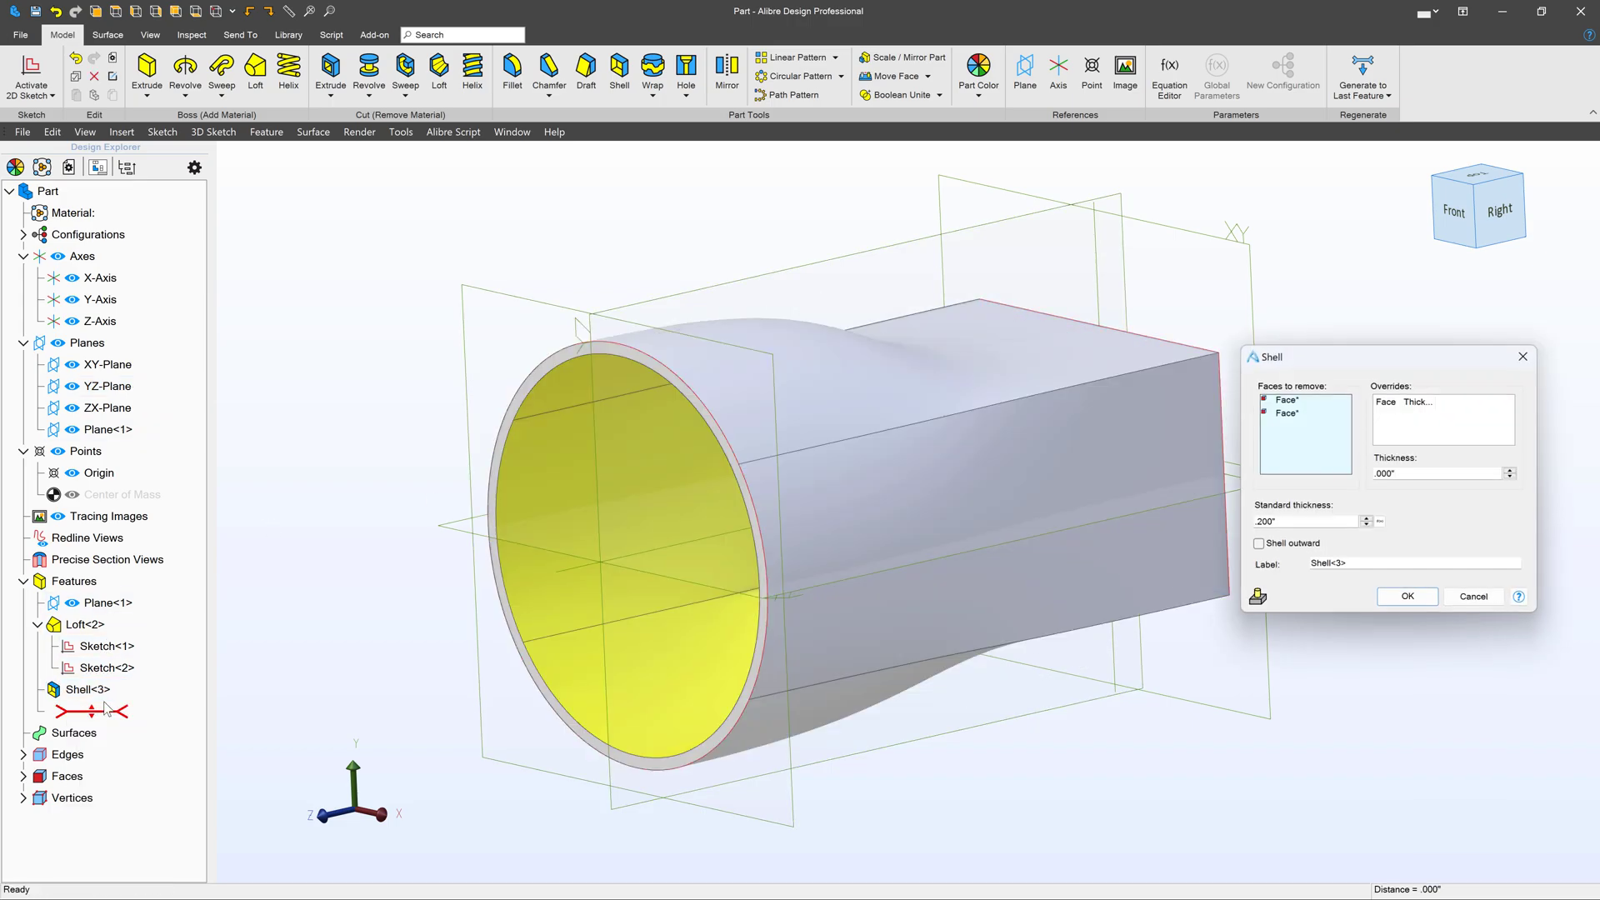
left_click(1309, 415)
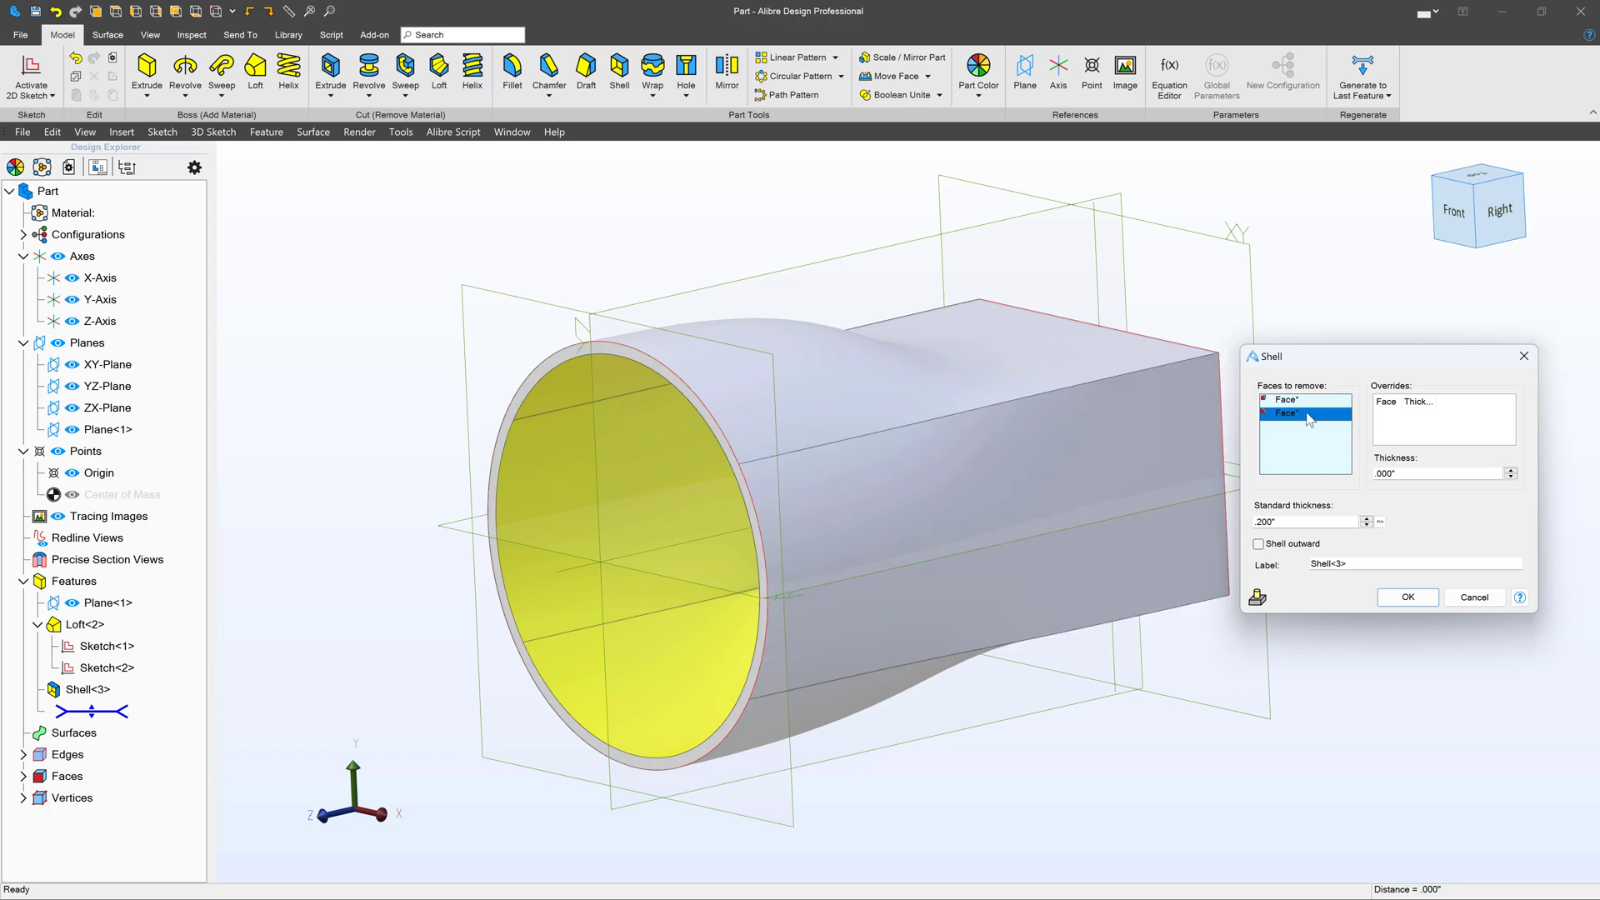
right_click(1309, 415)
left_click(1341, 441)
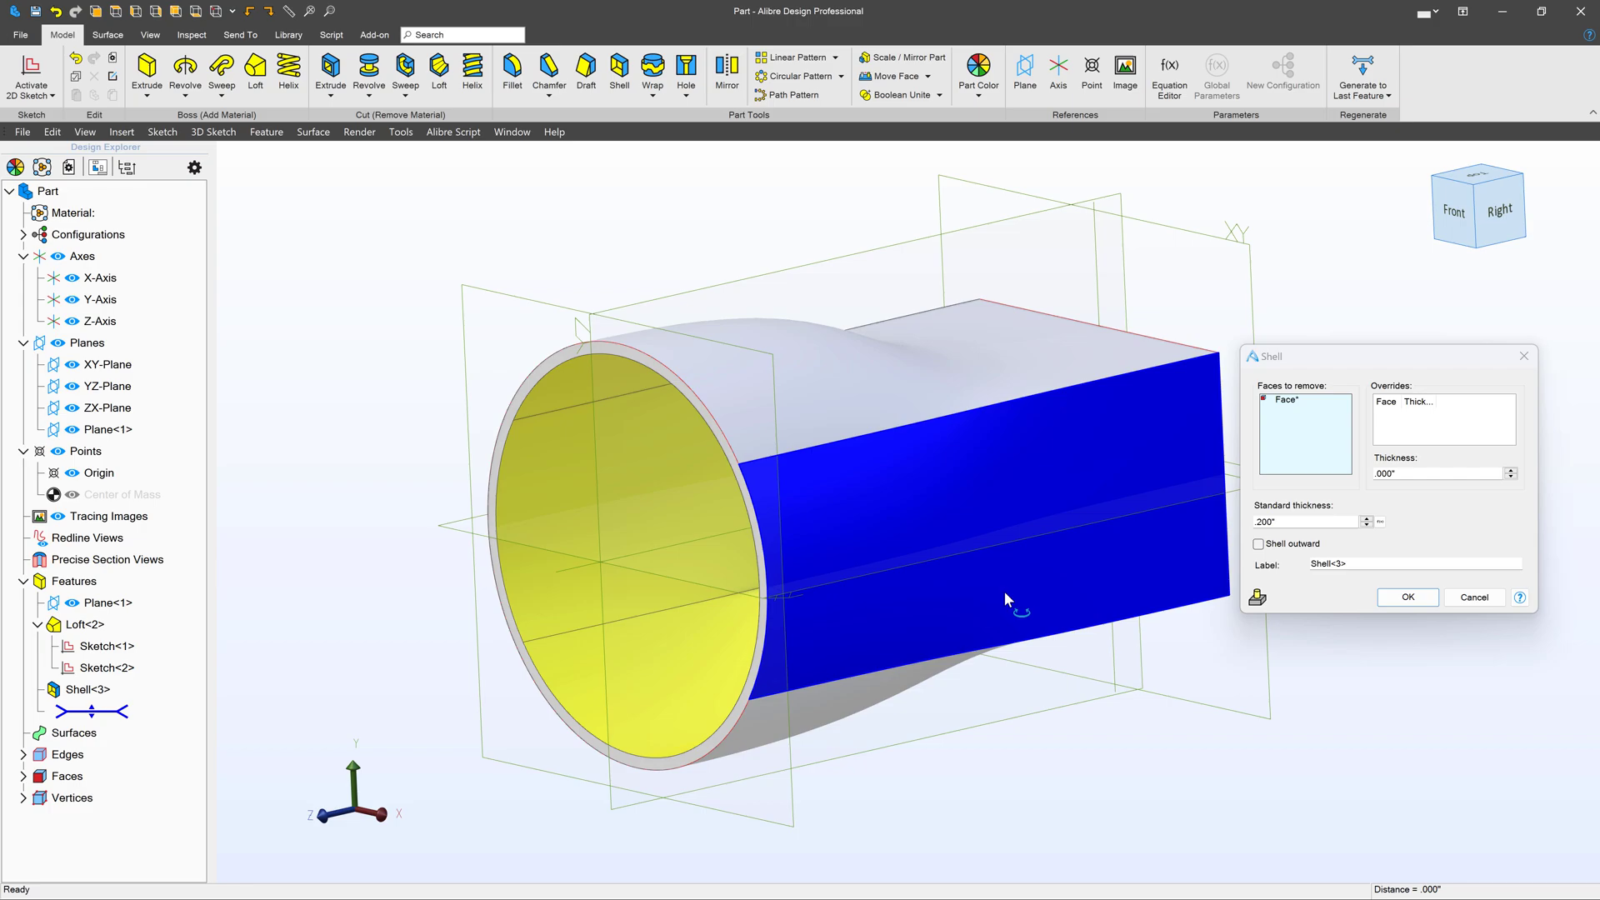
Add the rectangular end face to the shell's thickness overrides.
middle_click_drag(1003, 591, 1012, 588)
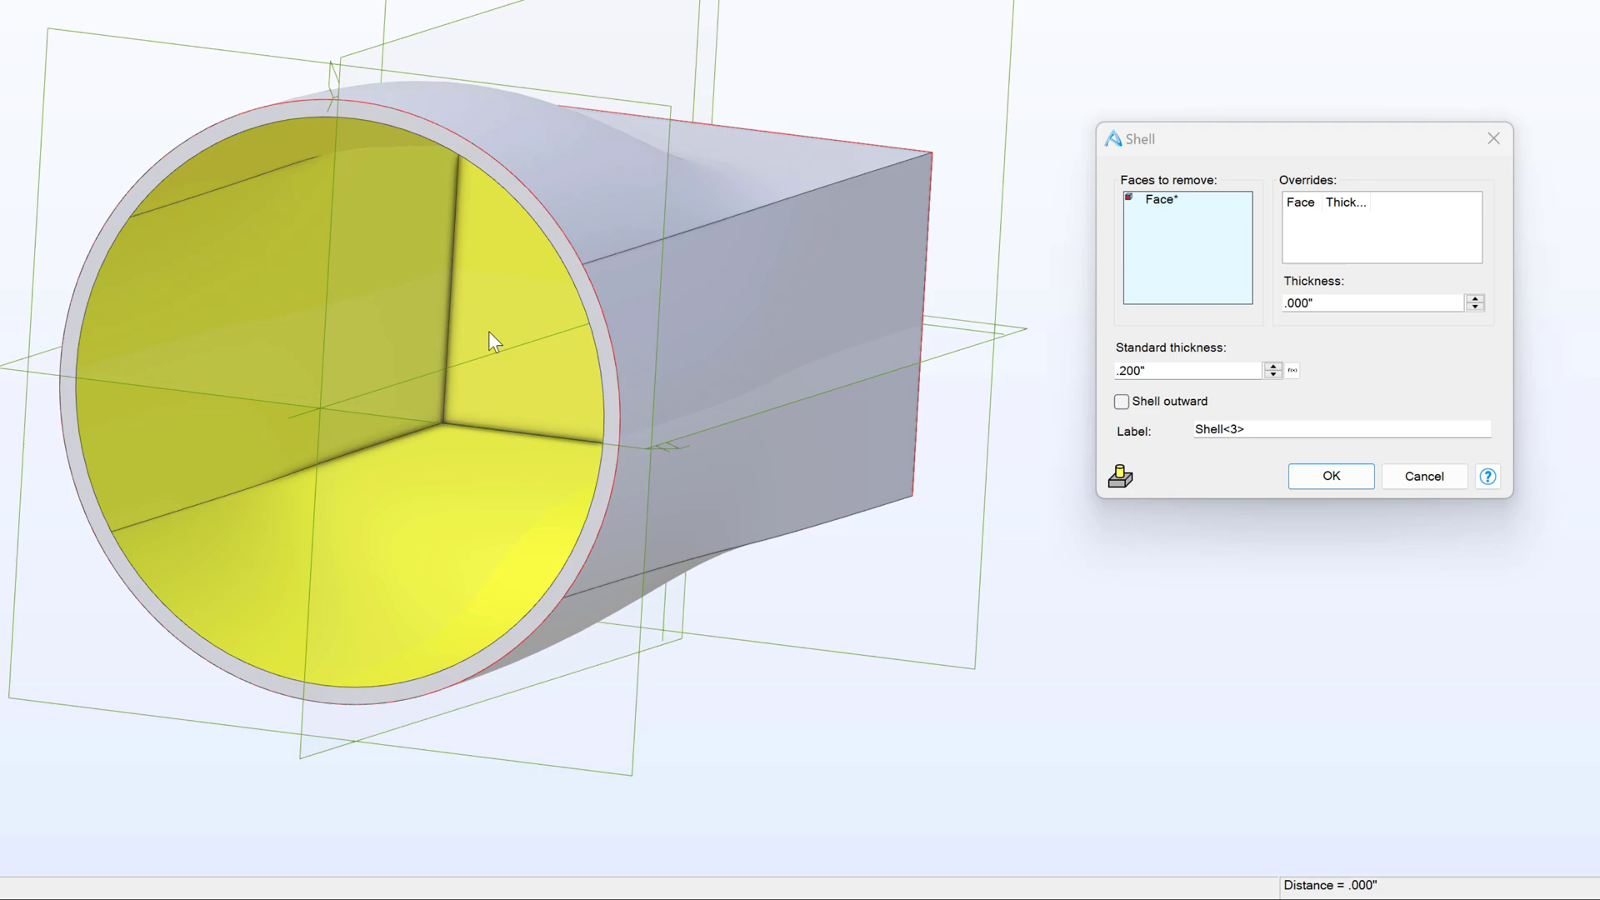
left_click(1375, 250)
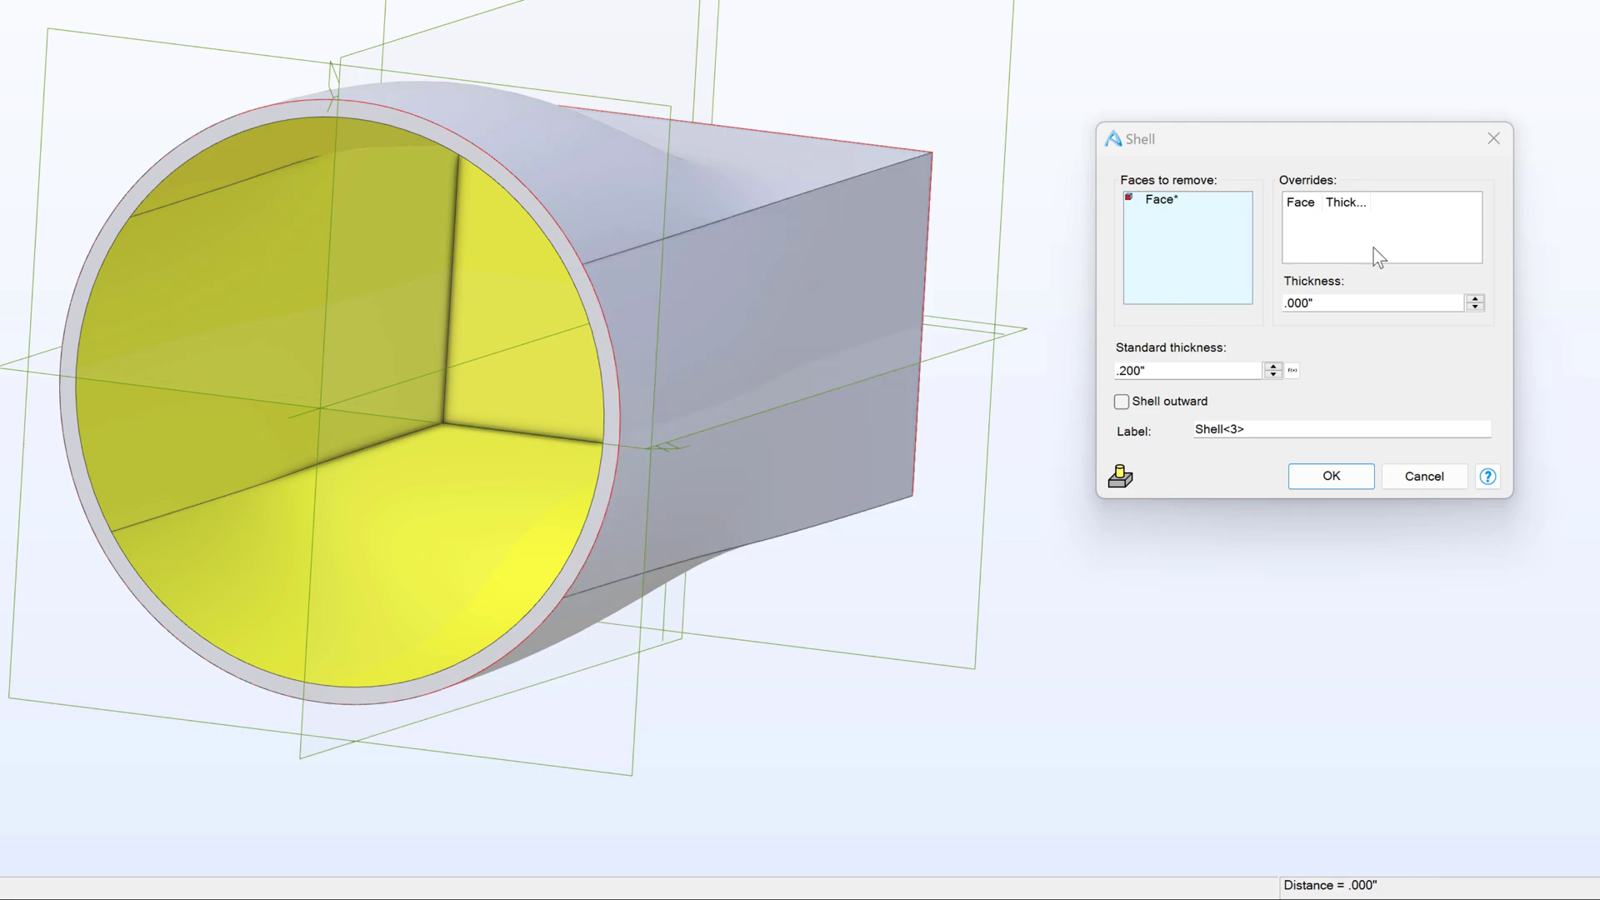
middle_click_drag(1097, 581, 1056, 584)
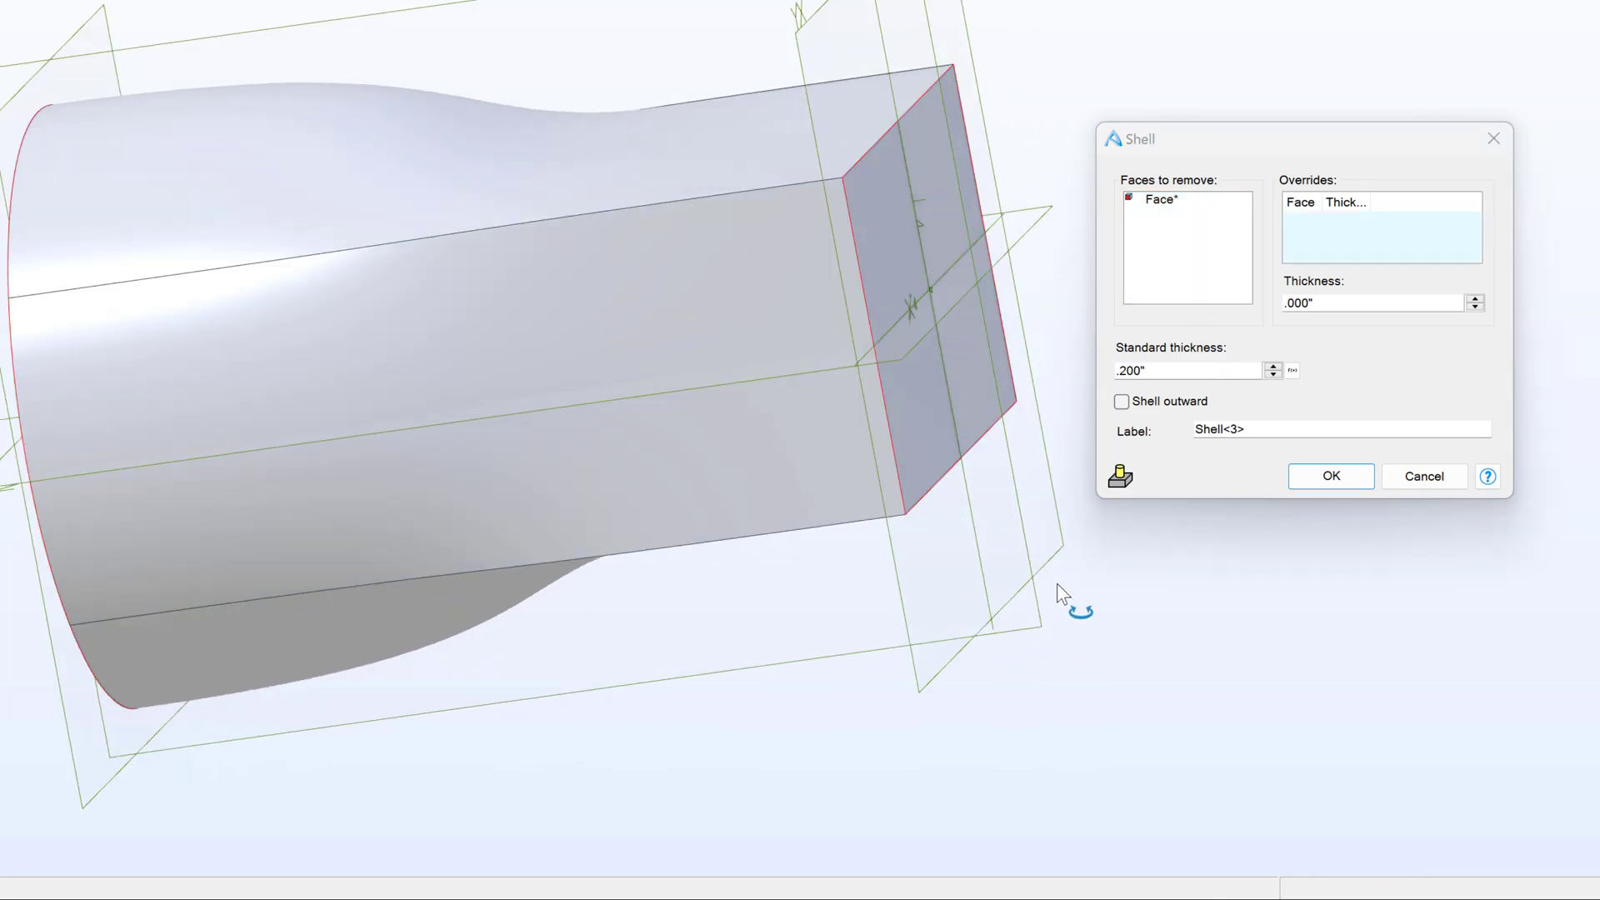
left_click(969, 387)
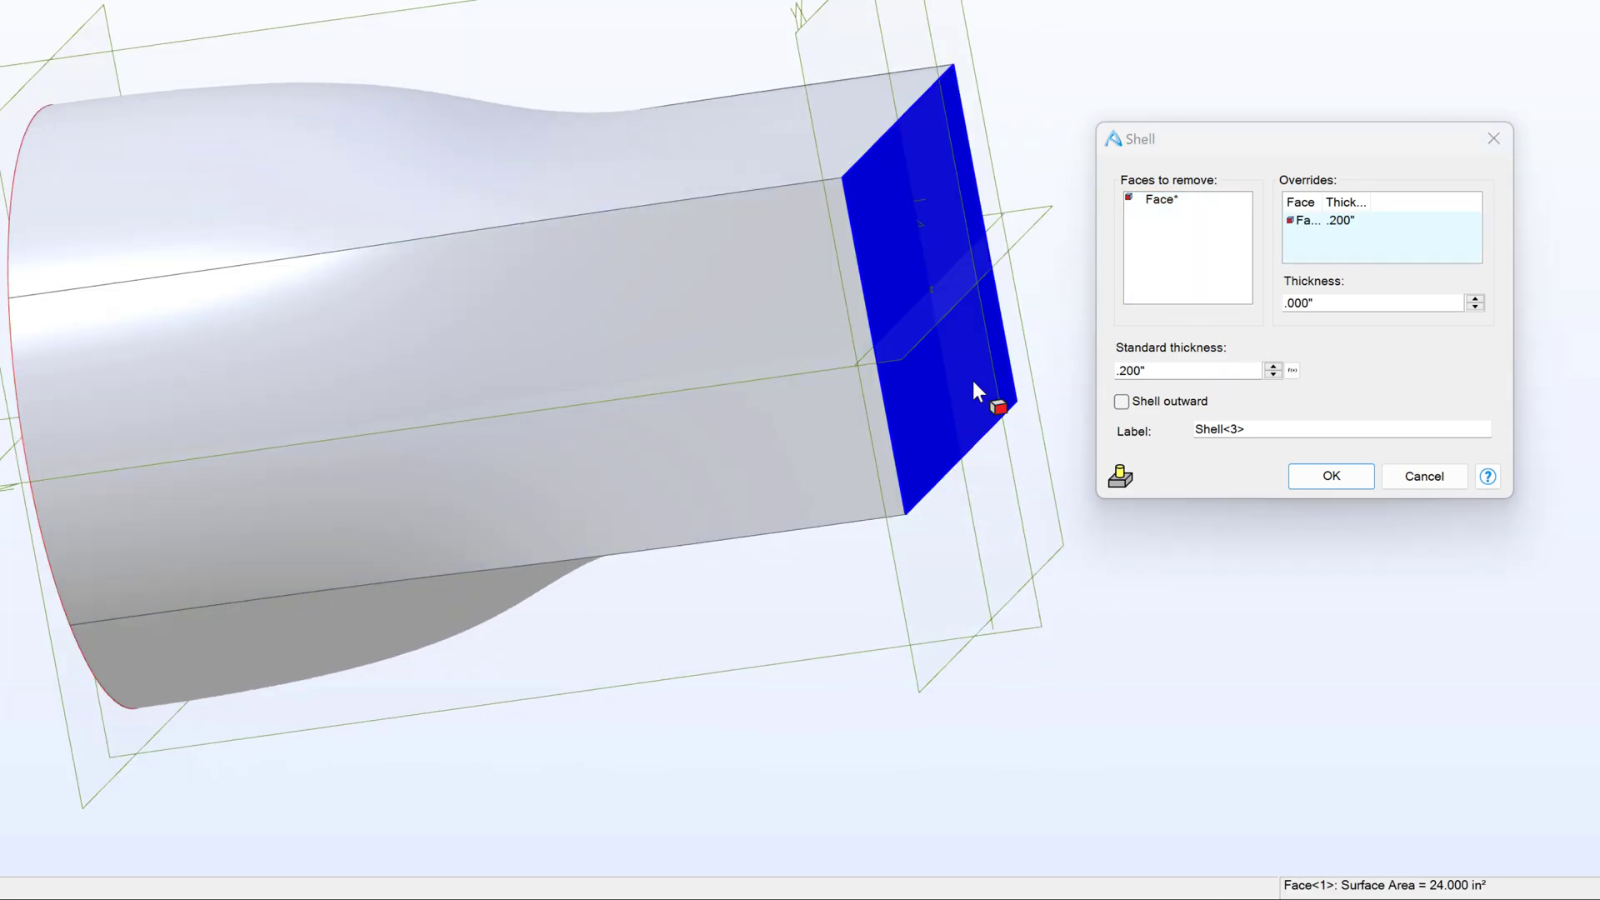
Set the override thickness of the rectangular end face to .500" and finish the shell edit.
left_click(1337, 221)
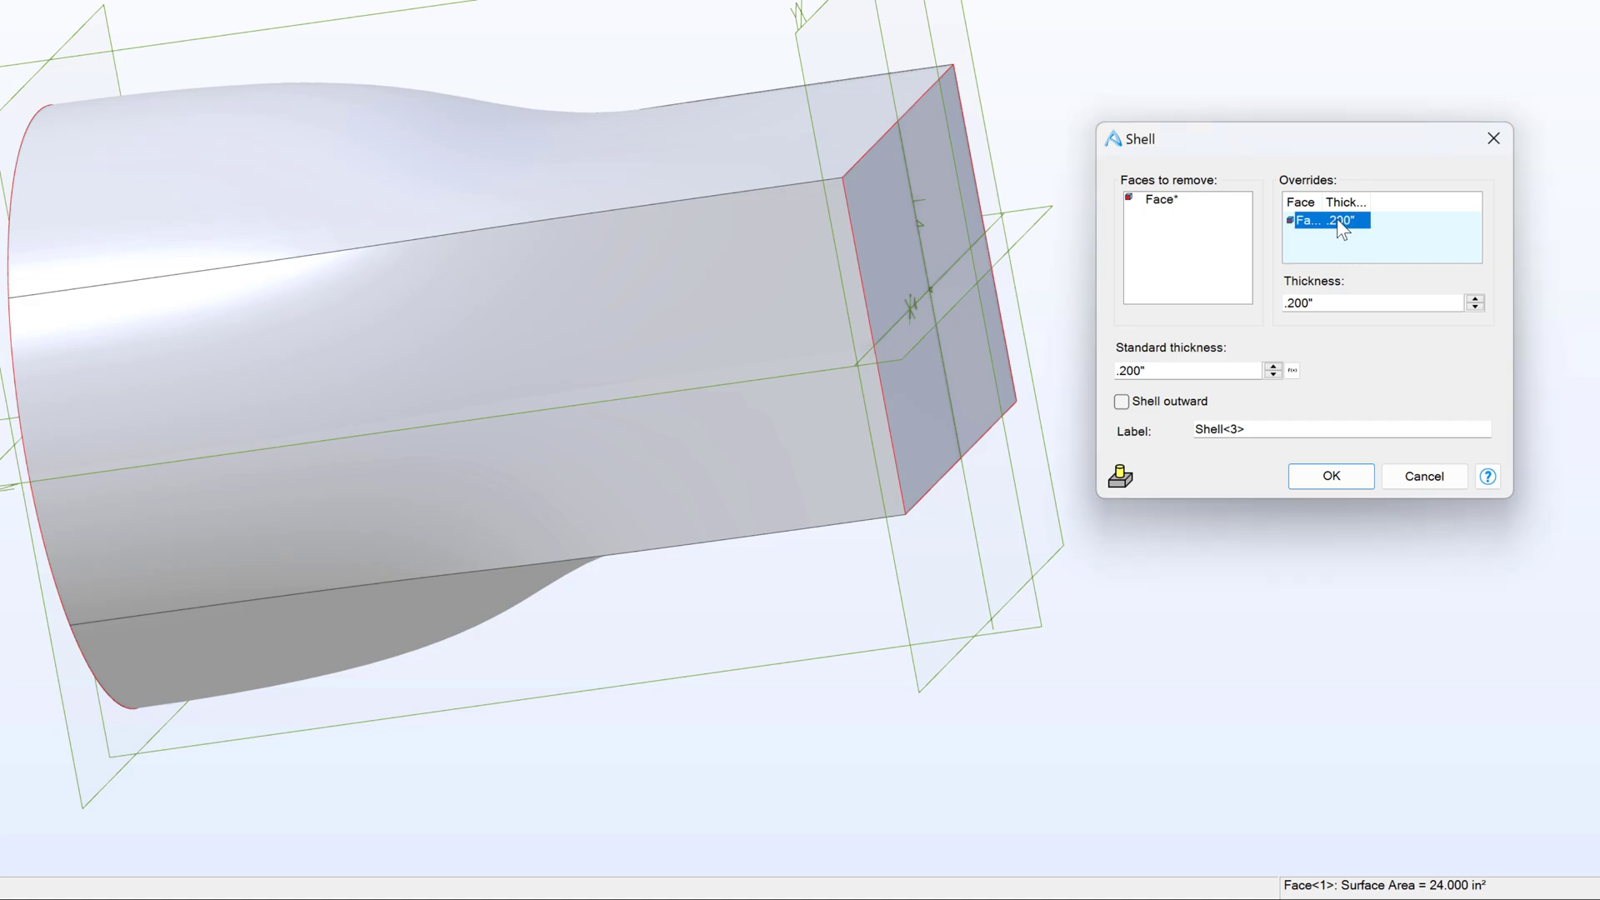
left_click(1344, 307)
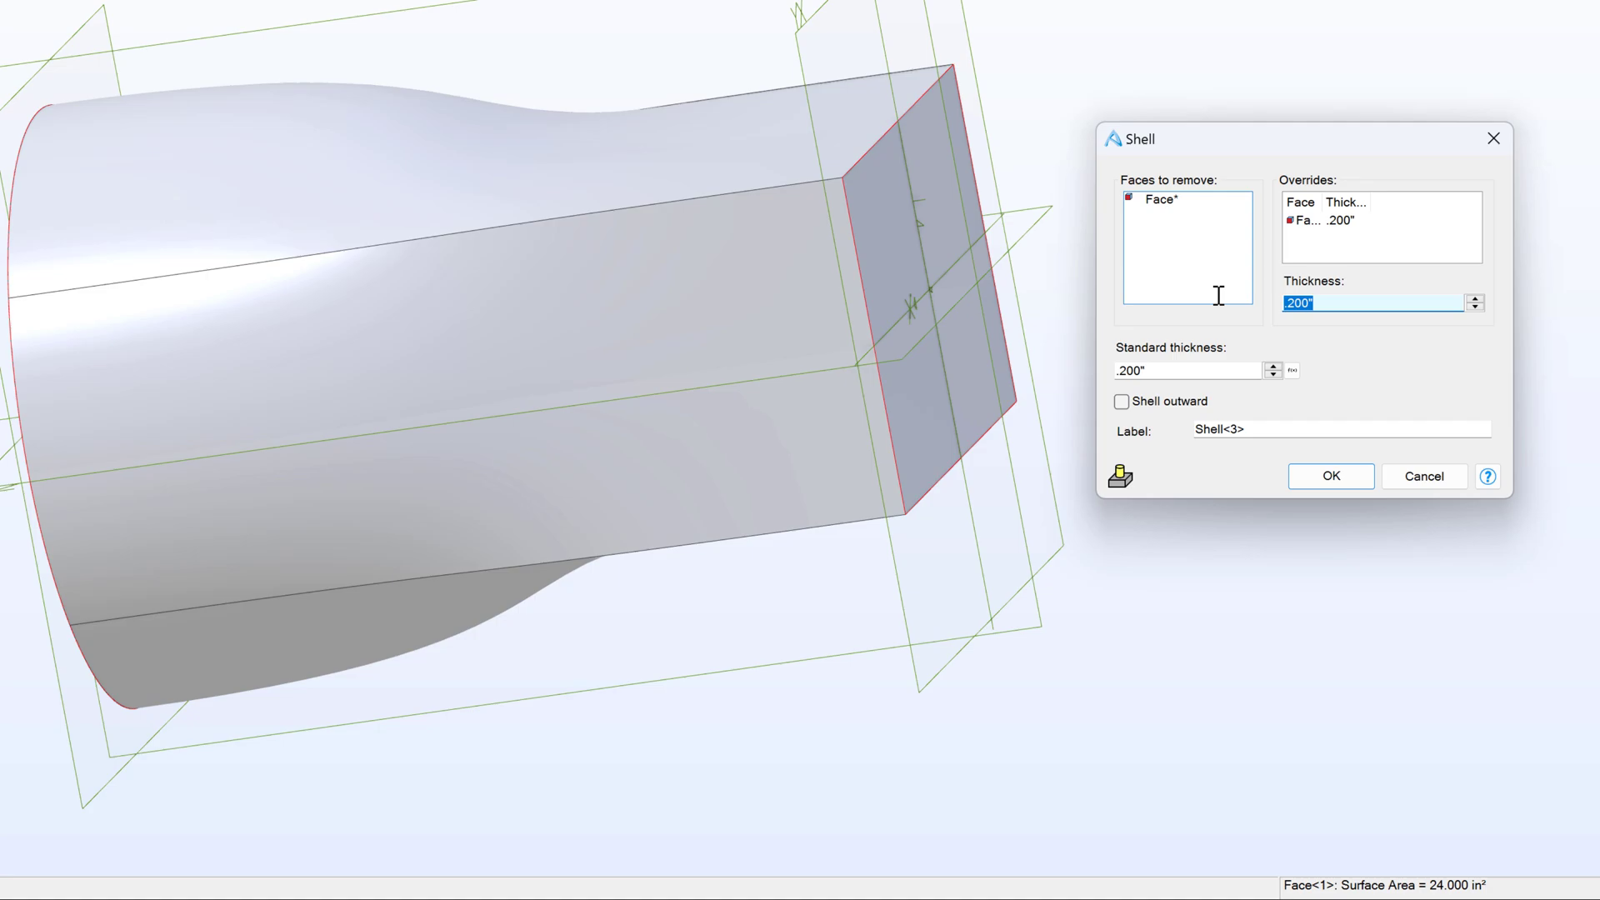
type(".5")
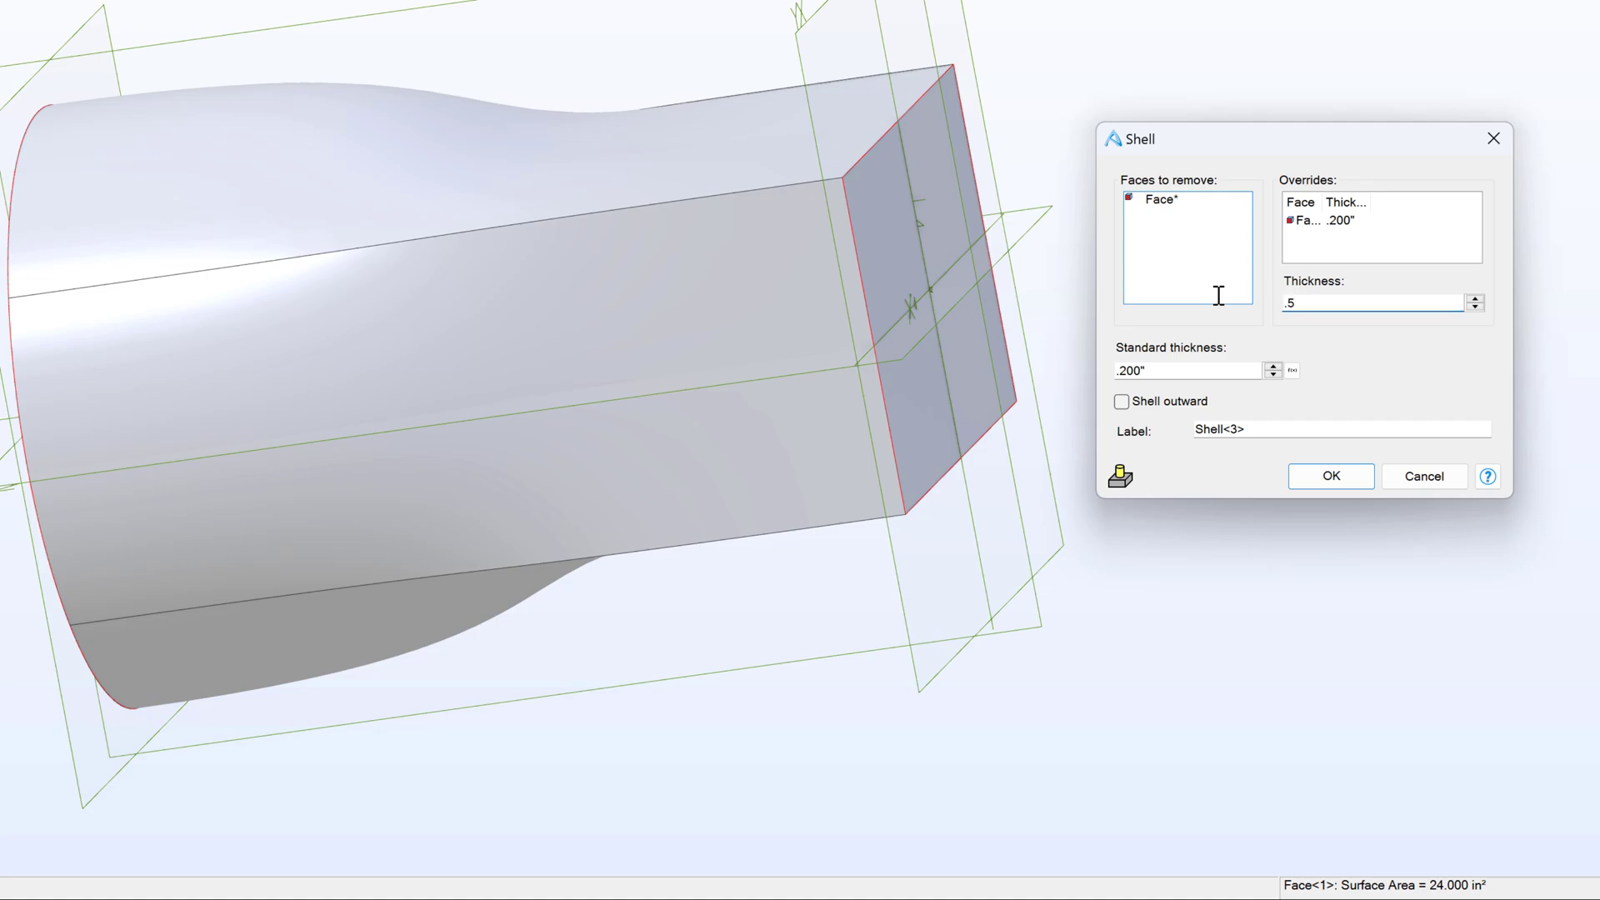
left_click(1347, 223)
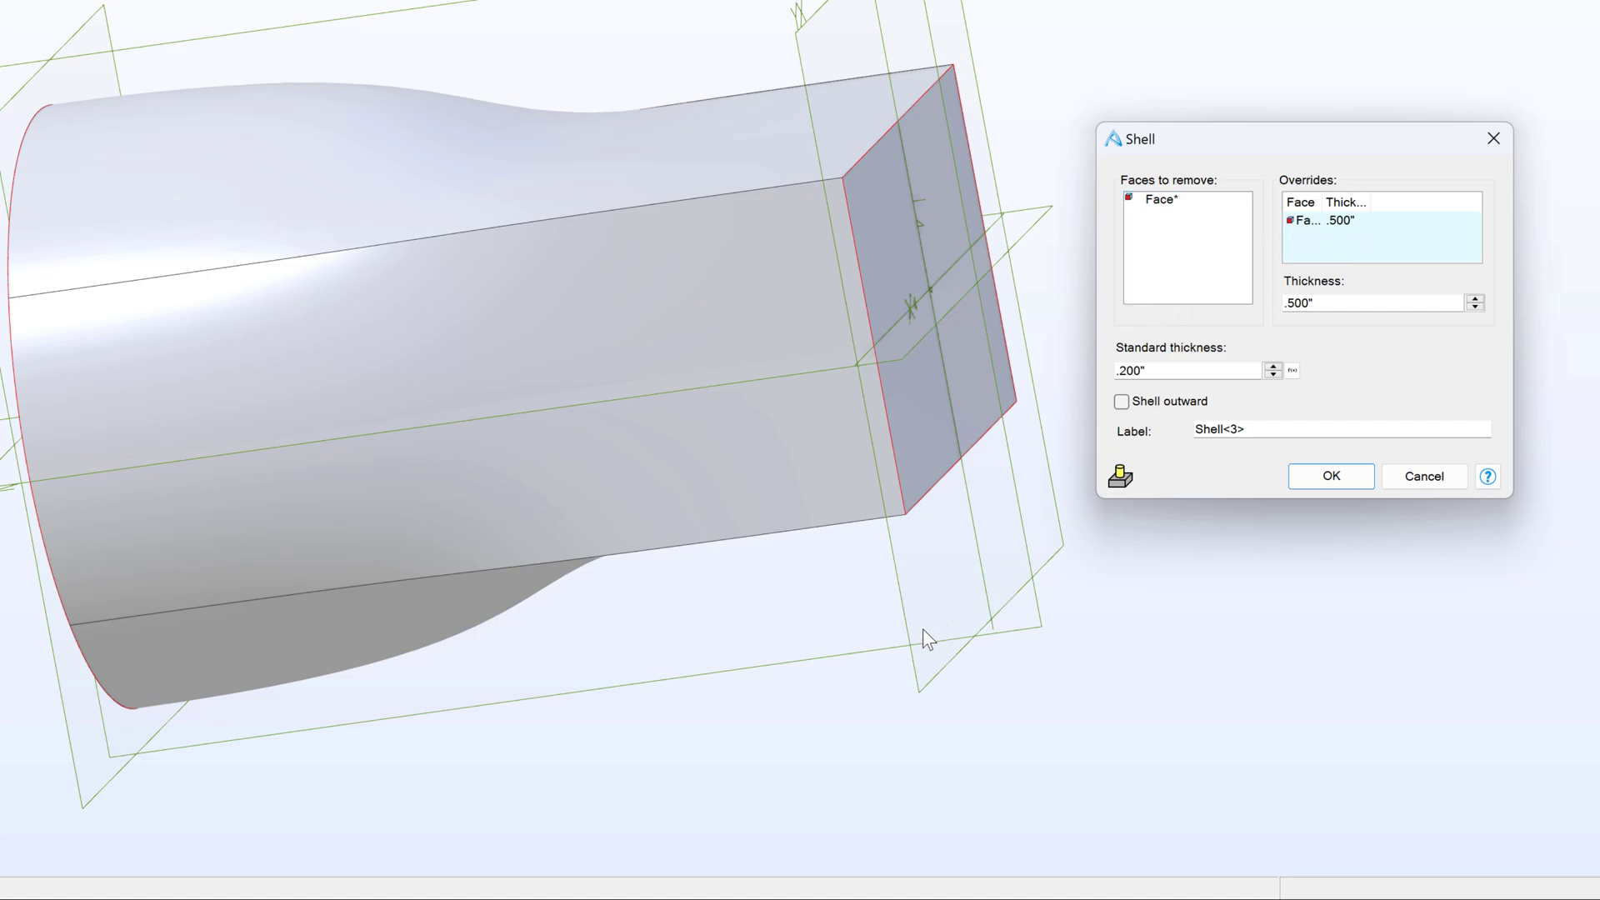
left_click(1328, 477)
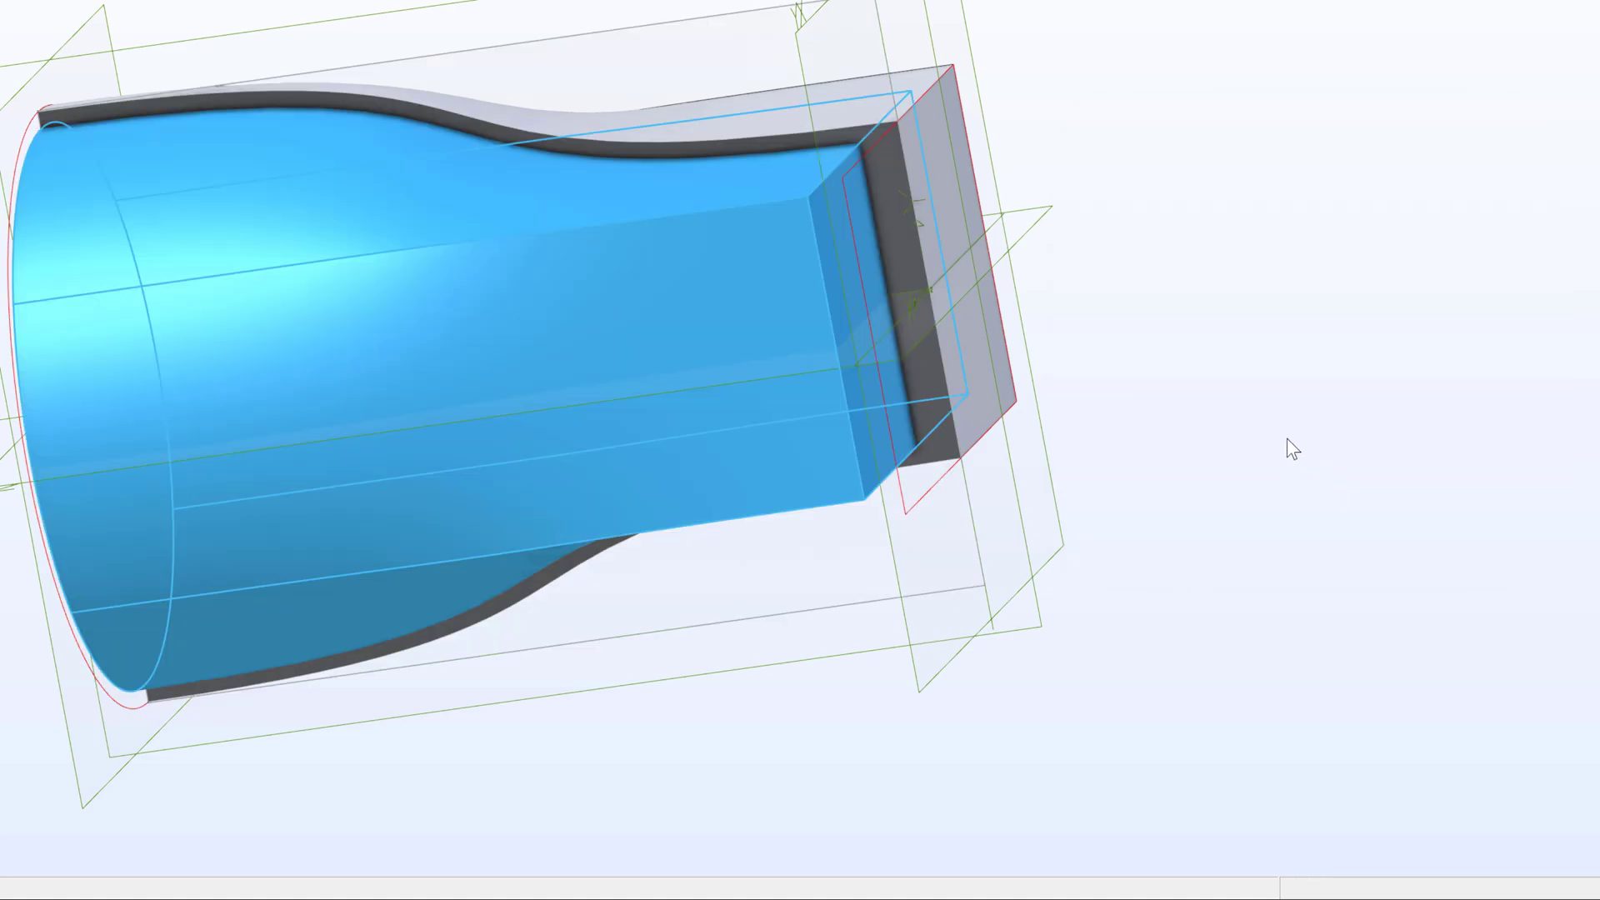
Turn off the YZ section view to show the whole part.
key("ctrl+1")
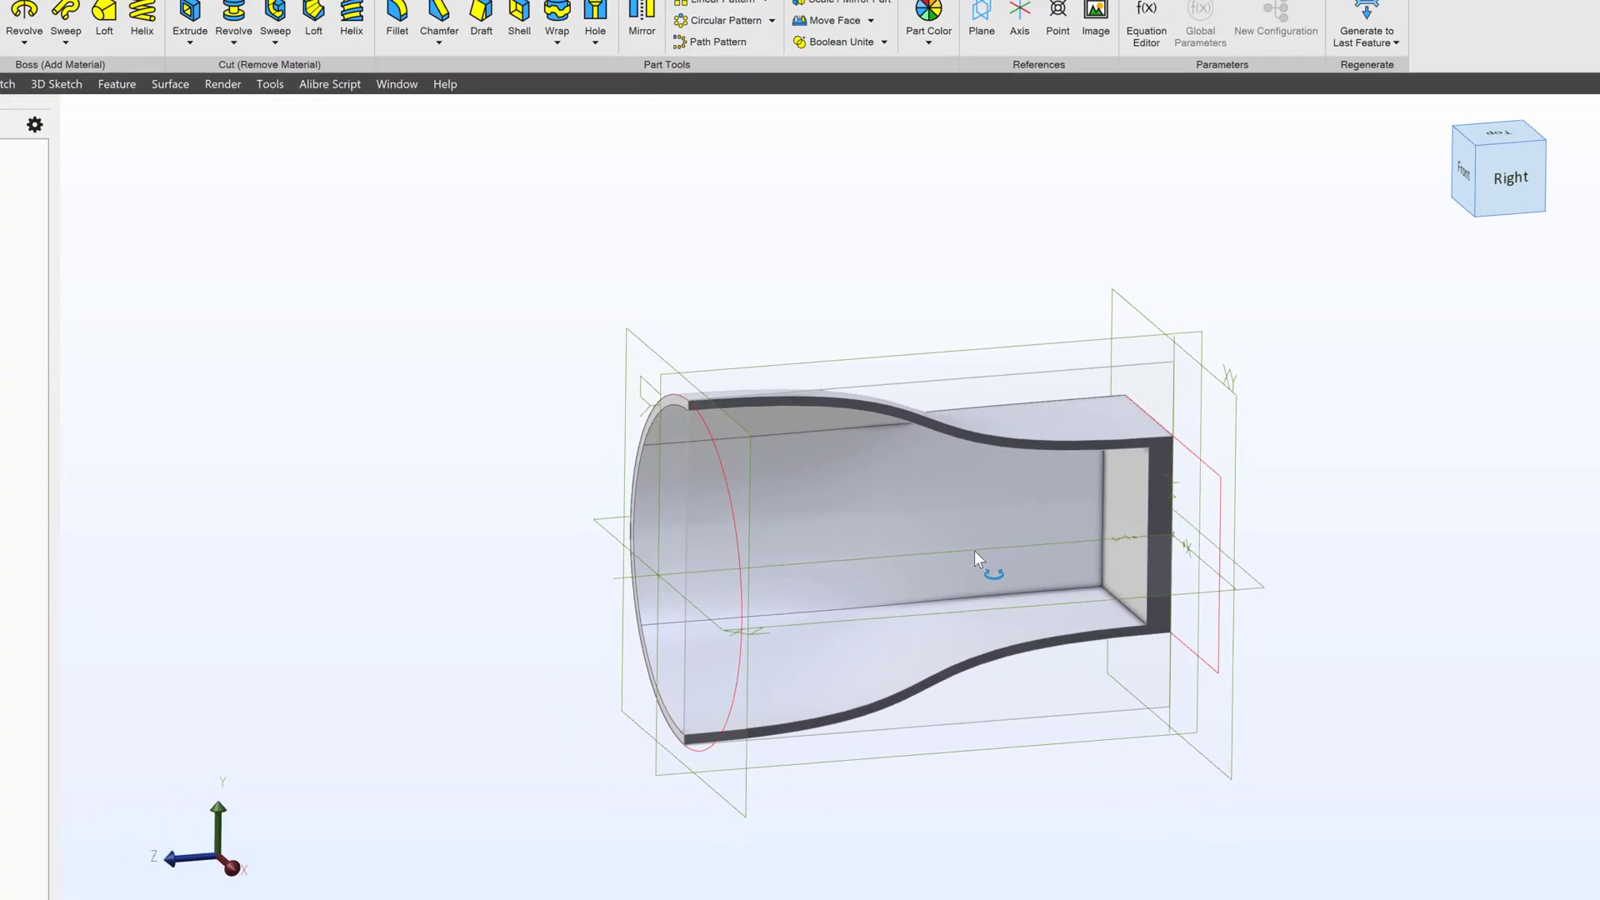
left_click(97, 22)
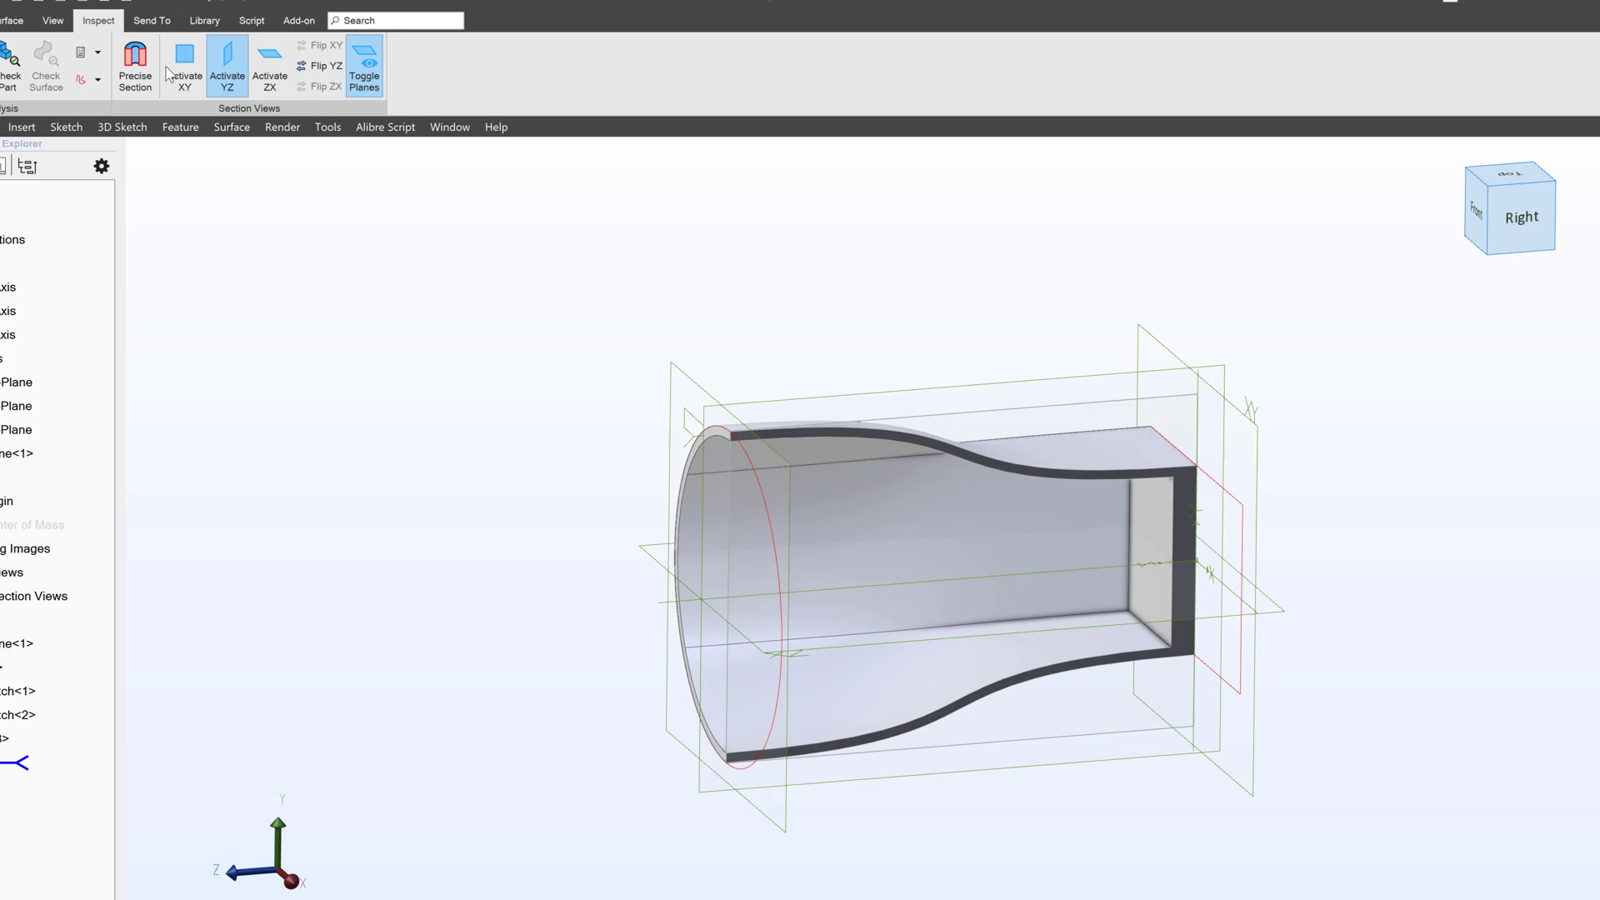
left_click(229, 71)
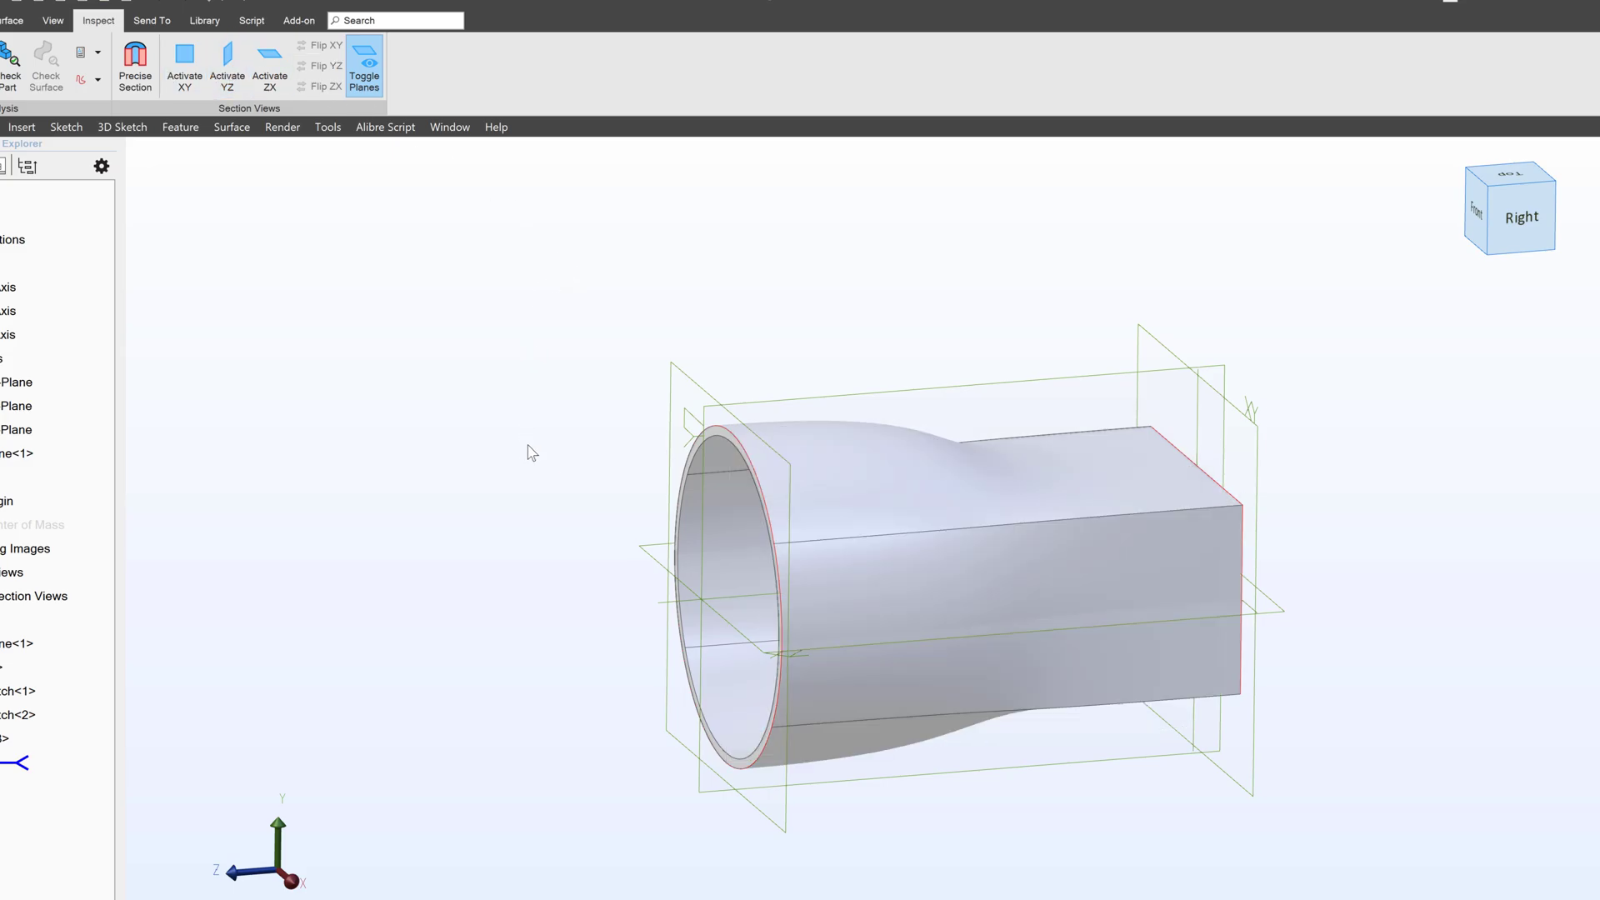
Delete the shell feature so only the solid loft is left.
mouse_move(530, 453)
middle_mouse_down()
mouse_move(557, 447)
mouse_move(532, 453)
middle_mouse_up()
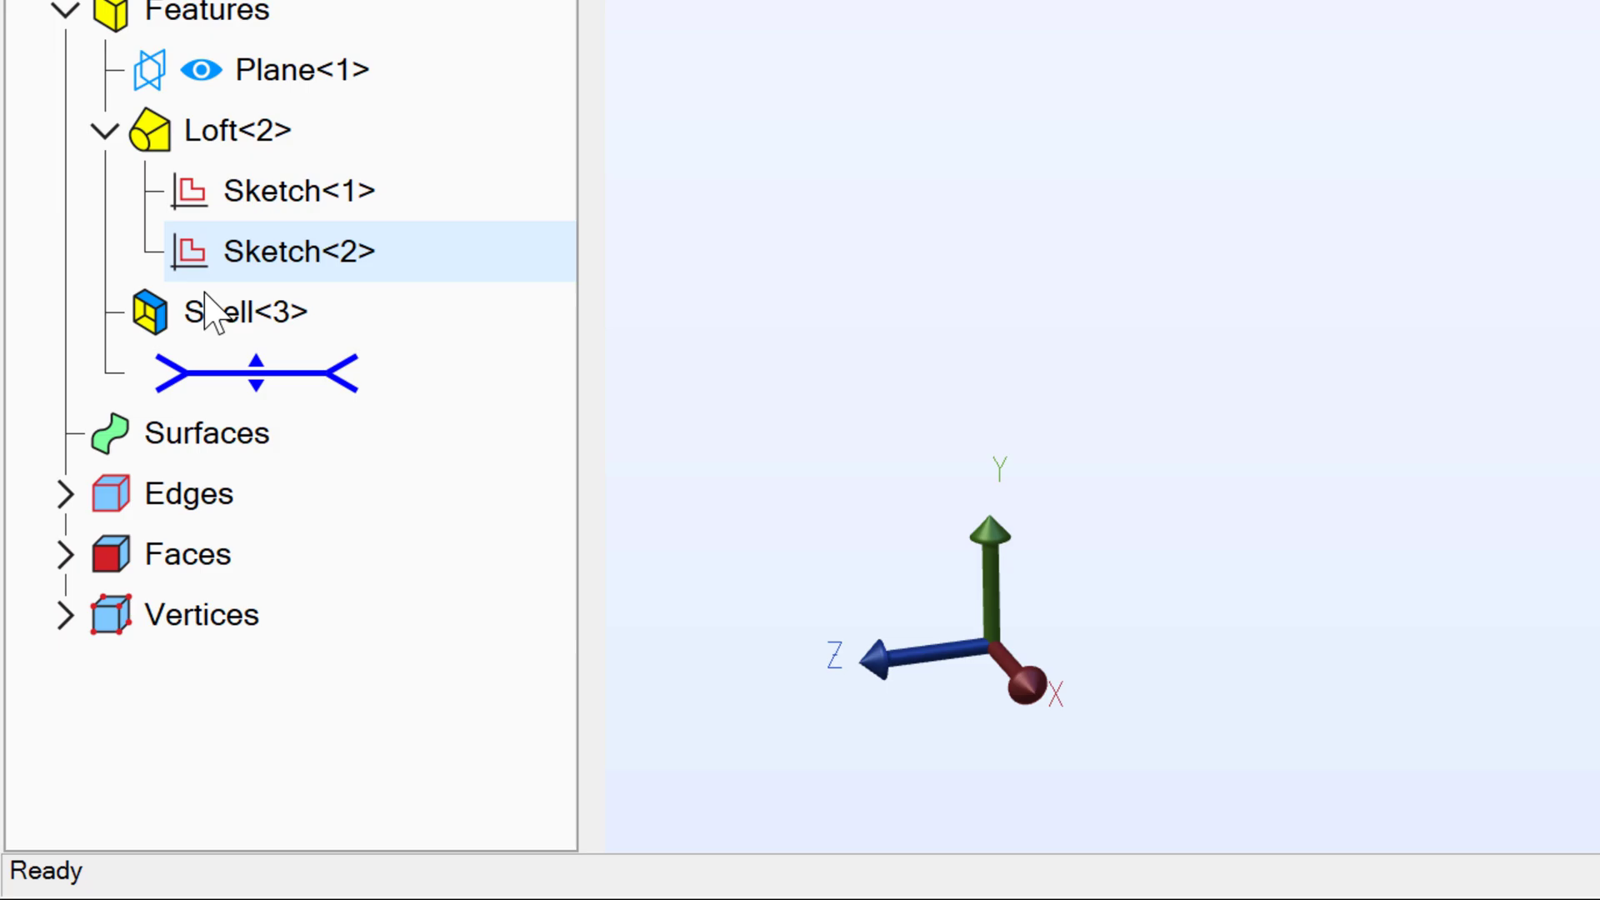
right_click(208, 312)
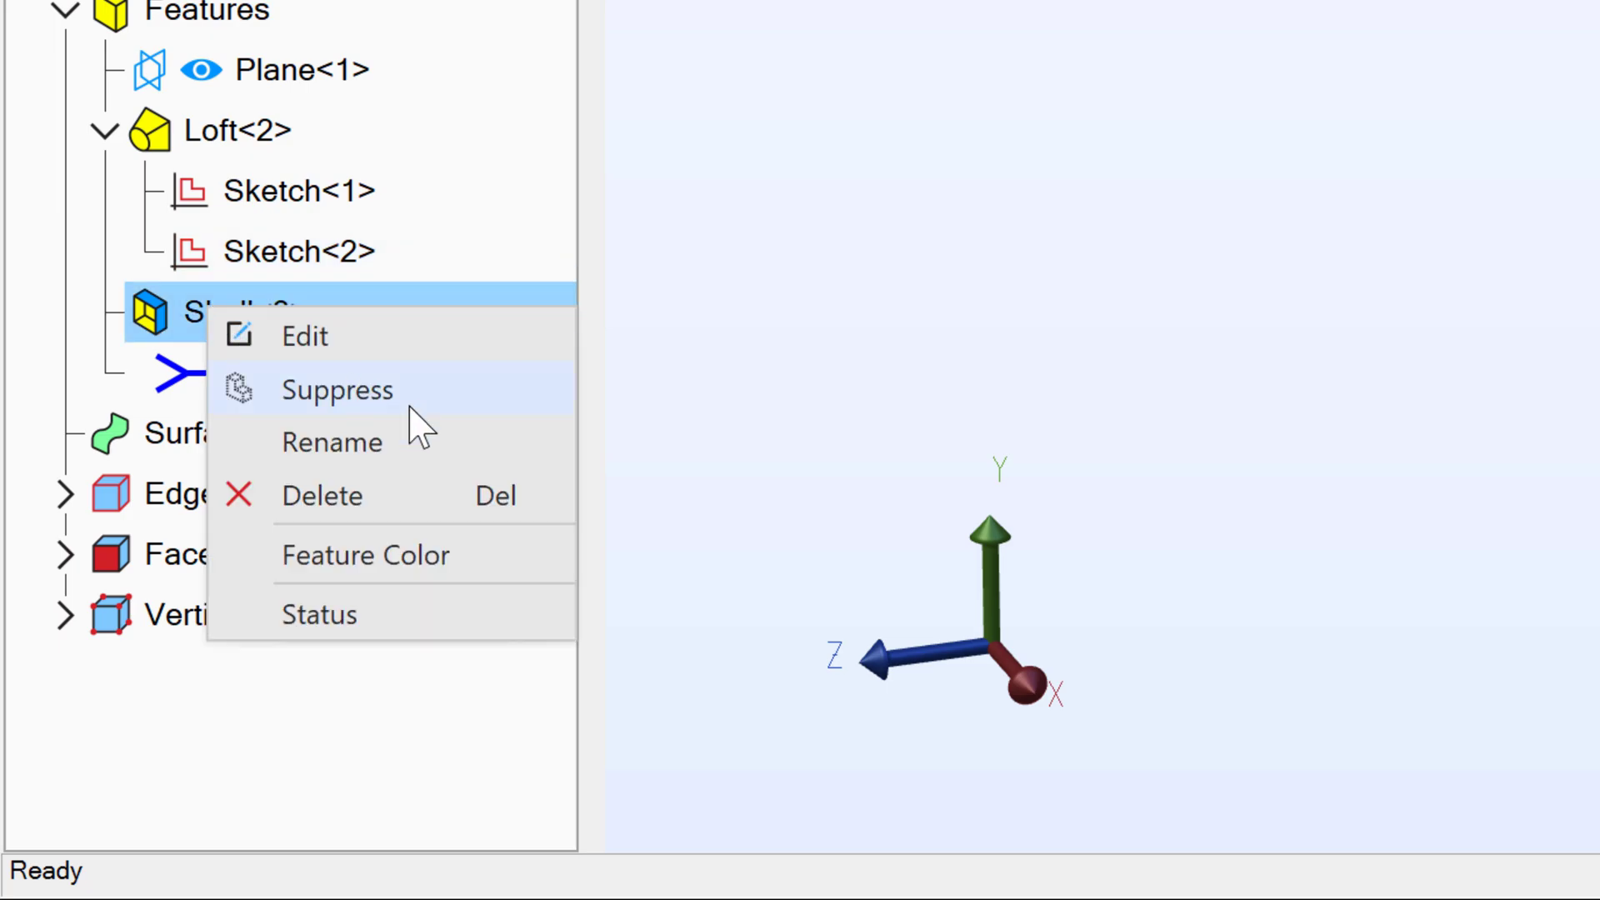
left_click(386, 510)
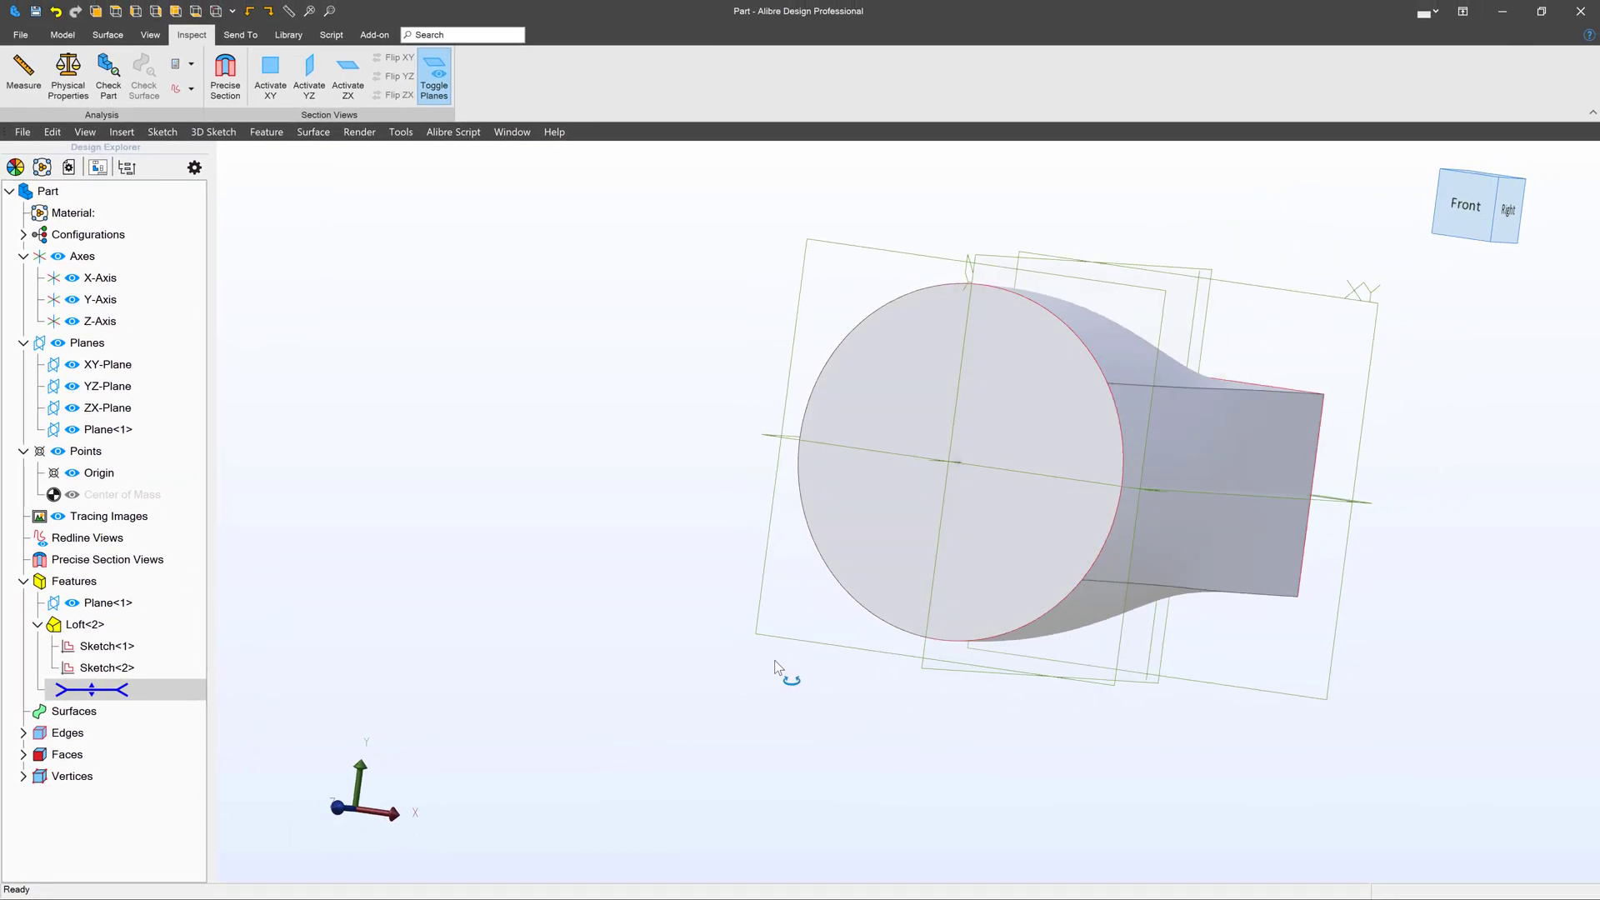
Shell the loft with a .200" standard thickness, removing both the circular and the rectangular end faces.
middle_click_drag(773, 660, 761, 665)
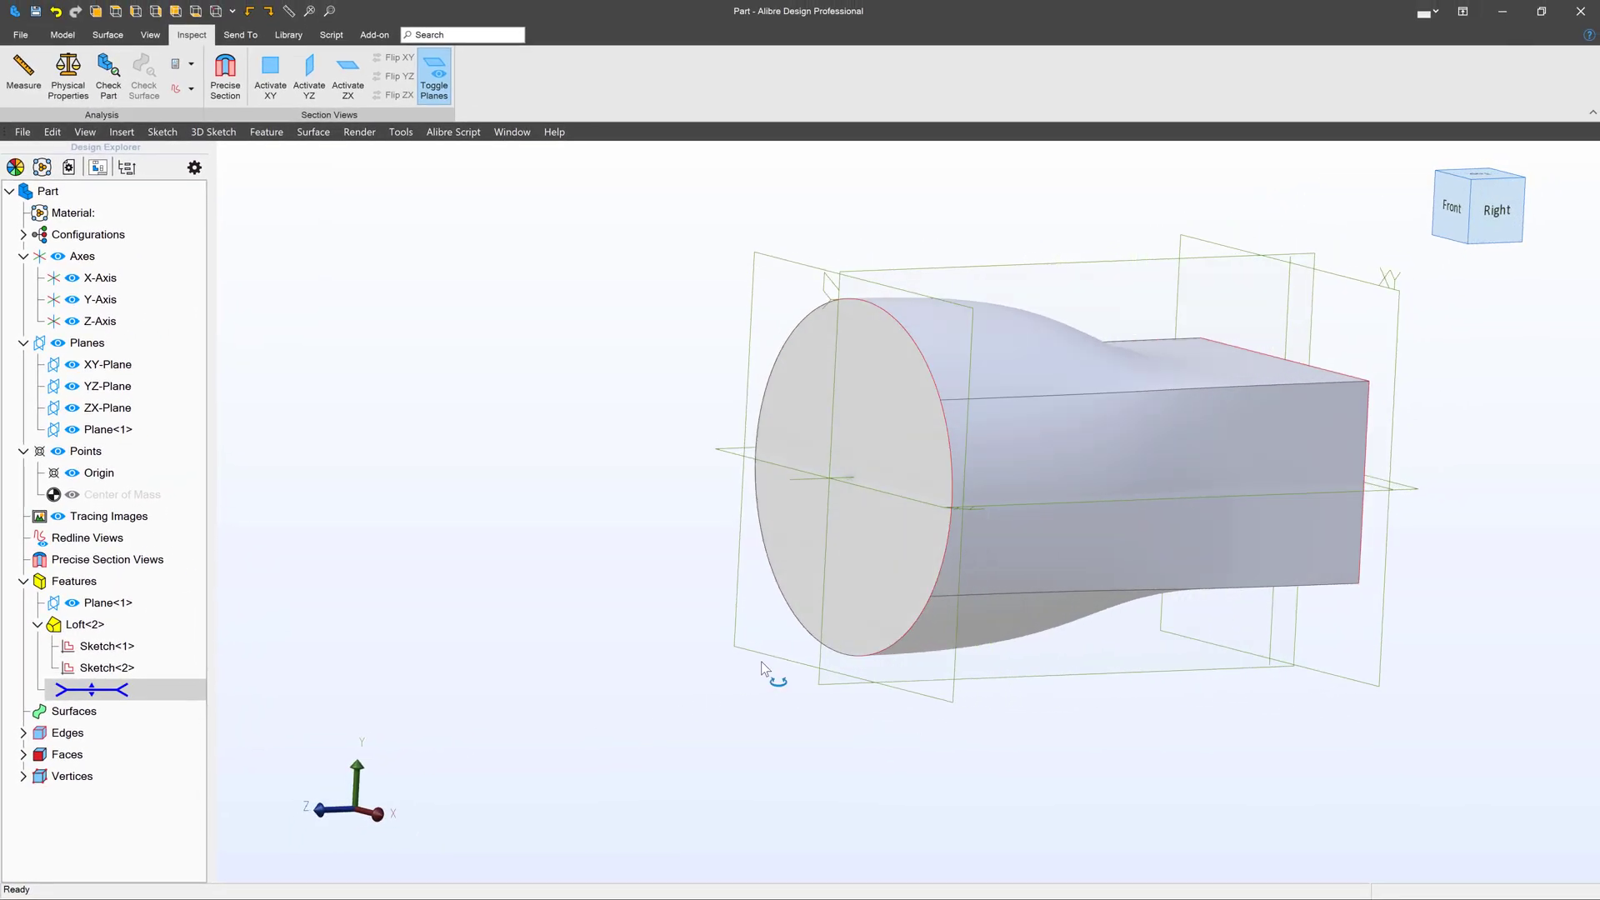
left_click(72, 42)
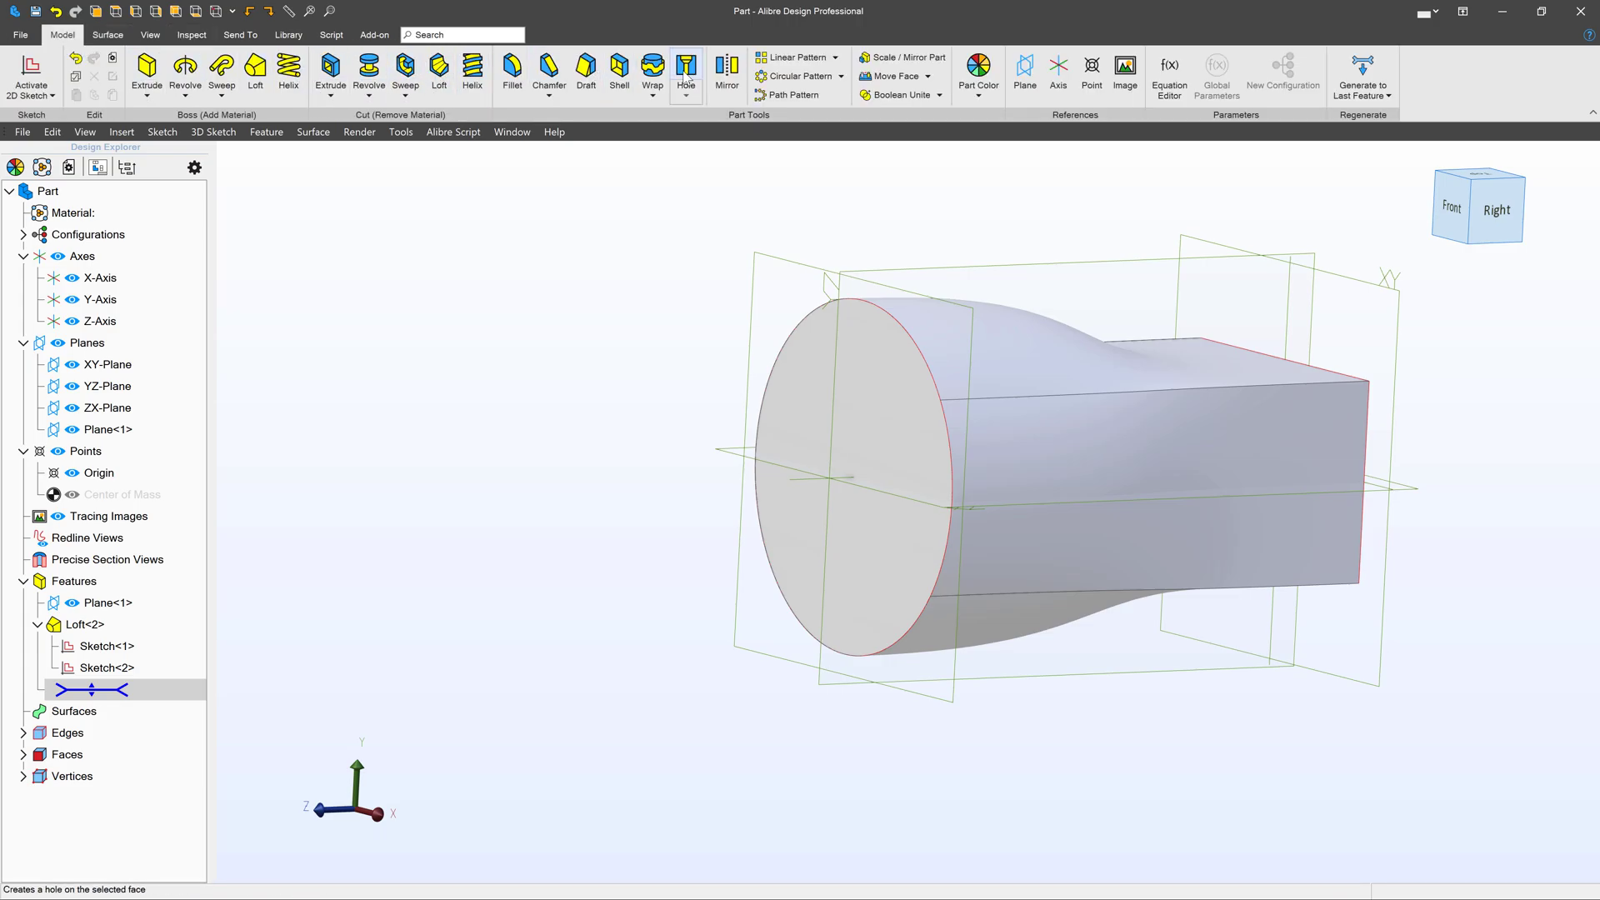
left_click(619, 71)
left_click(847, 536)
middle_click_drag(847, 536, 963, 545)
left_click(1071, 537)
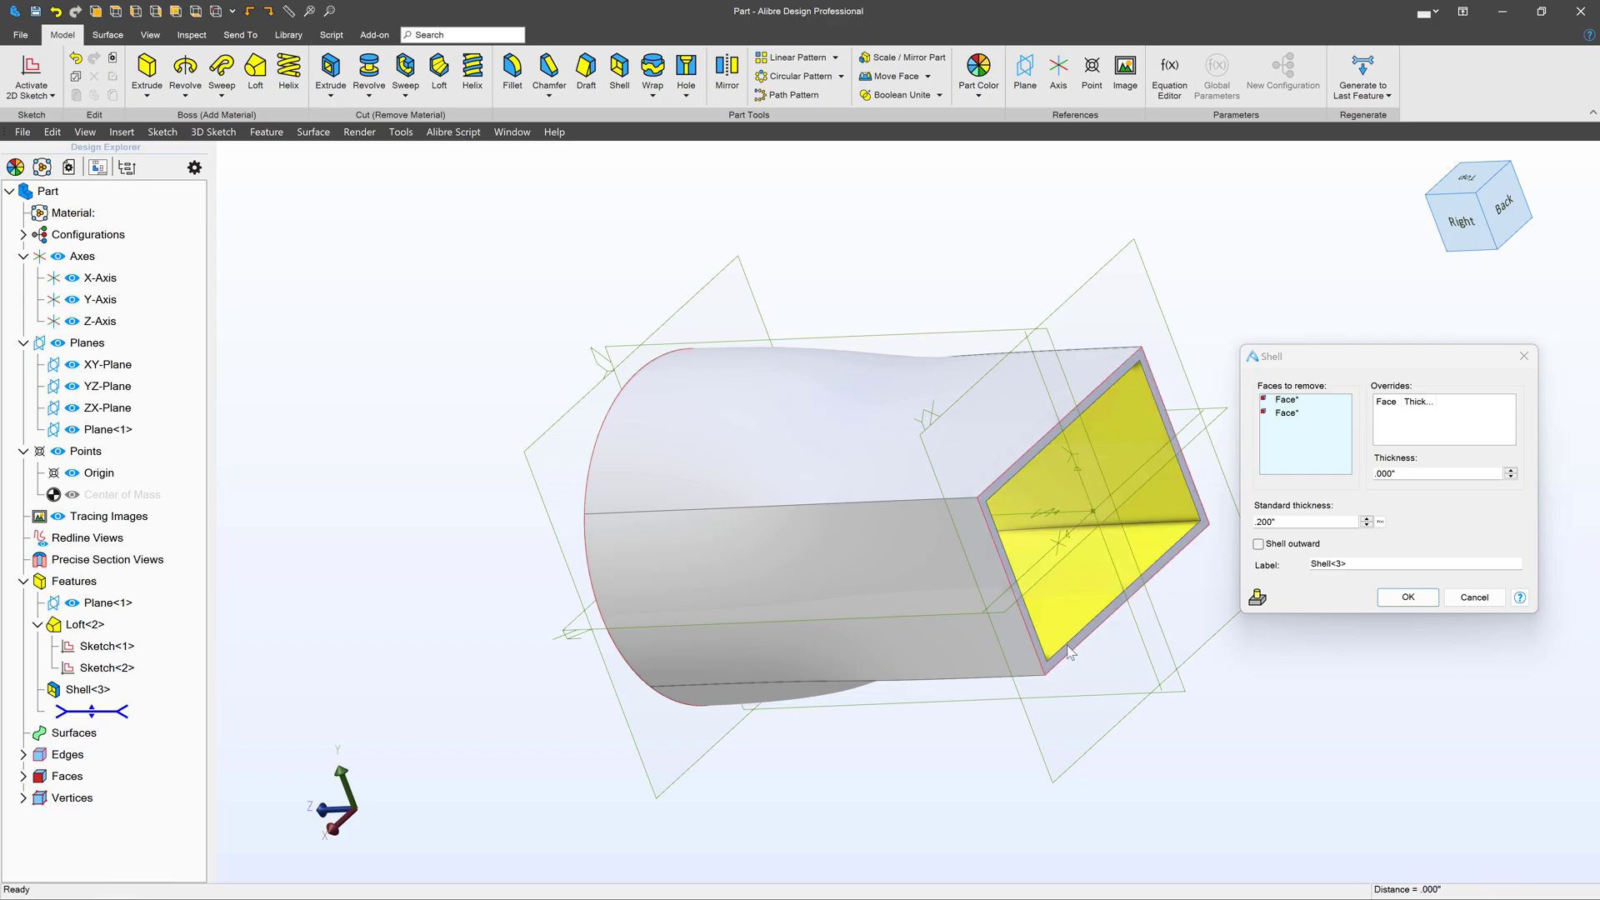
middle_click_drag(1075, 644, 1124, 646)
left_click(1408, 596)
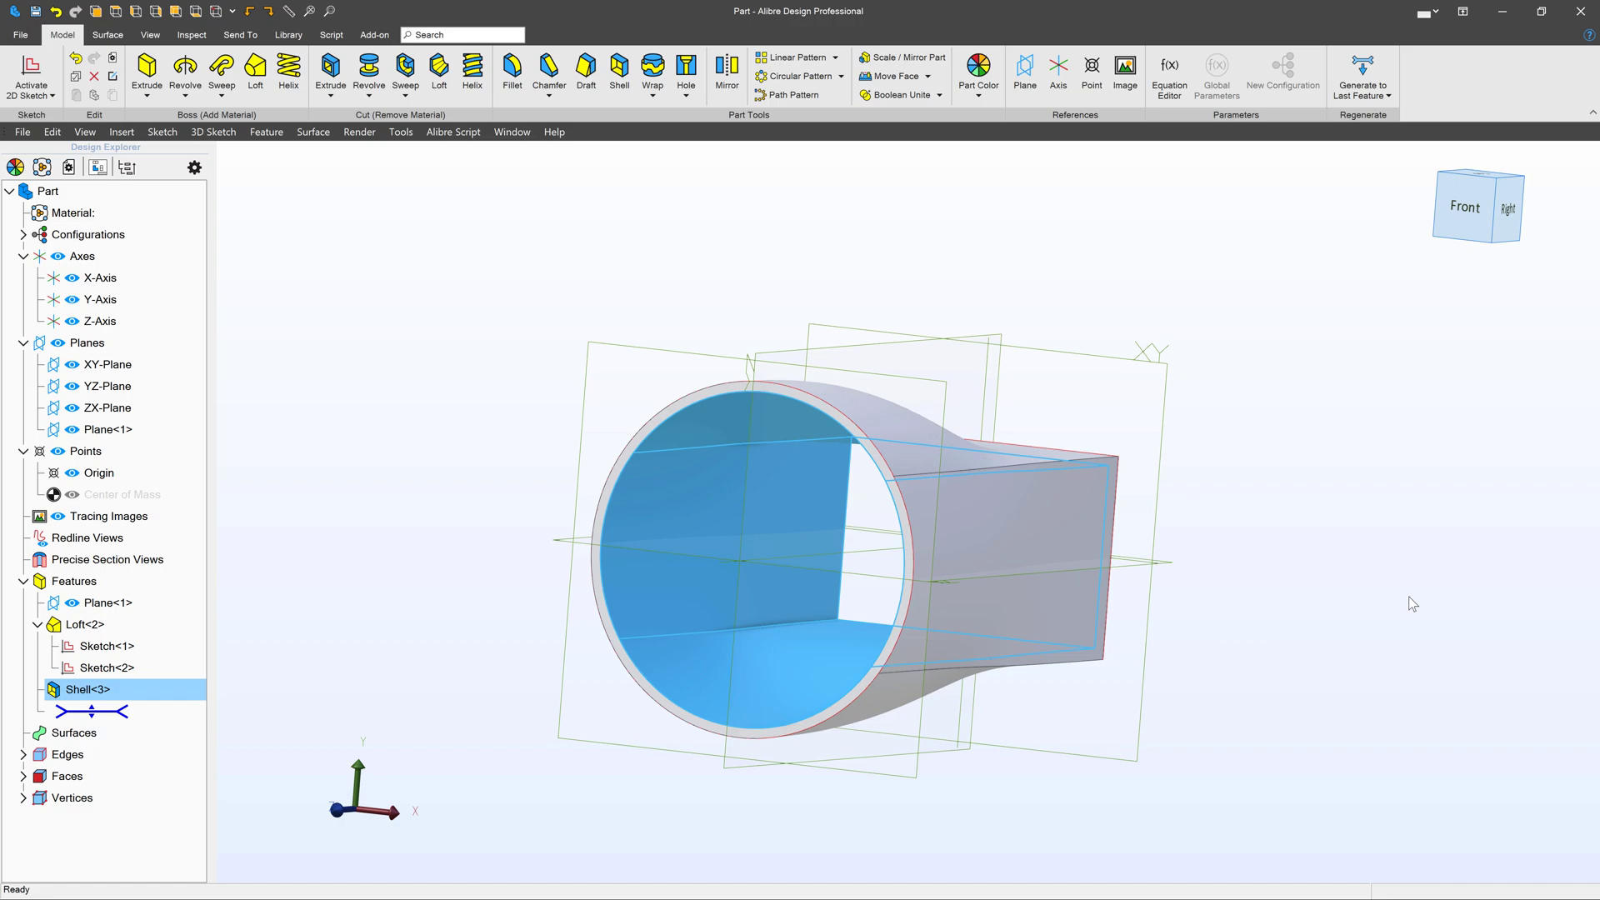